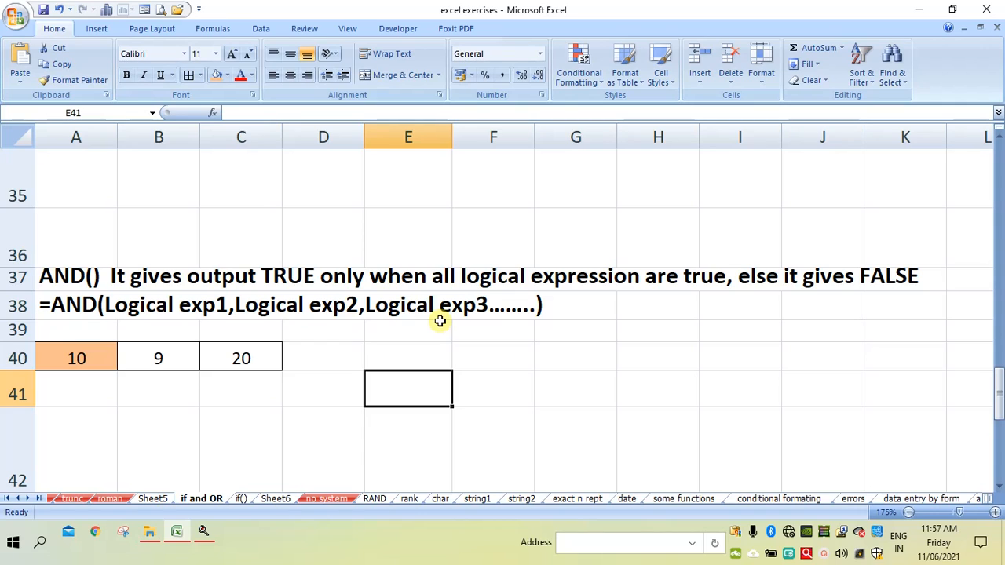
- Start an AND formula in cell E40 with A40=B40 as the first logical condition
left_click(85, 360)
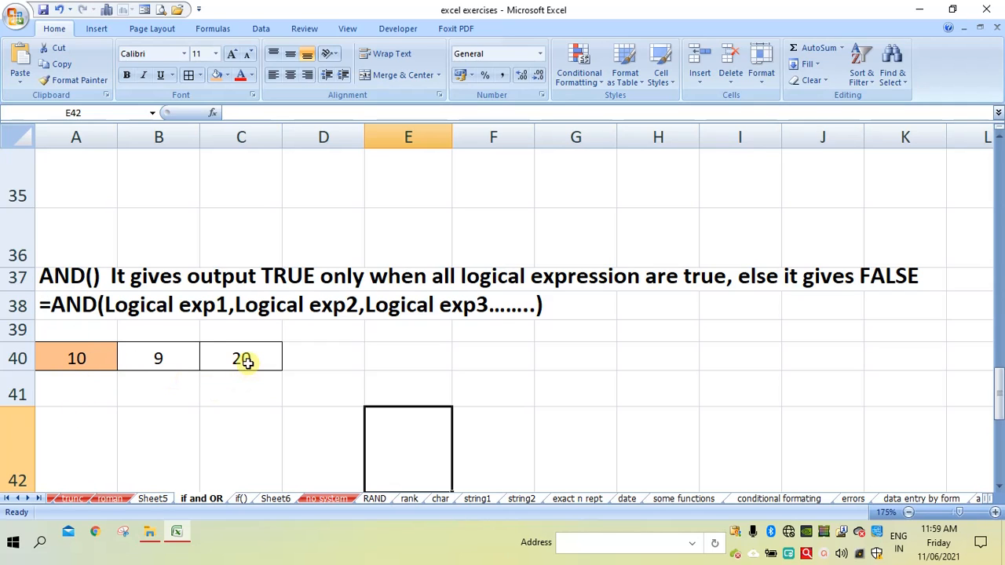
left_click(385, 361)
type("=")
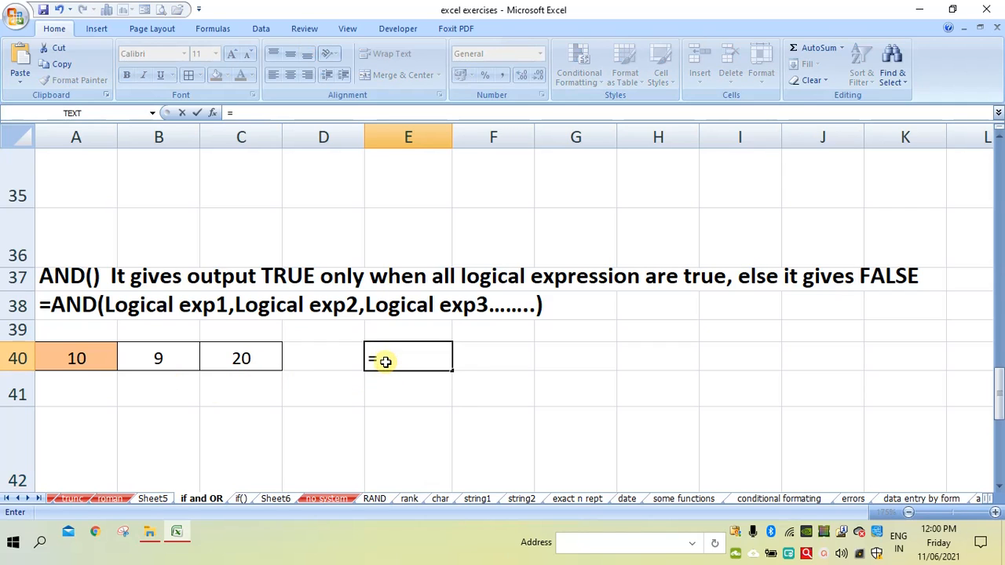
type("an")
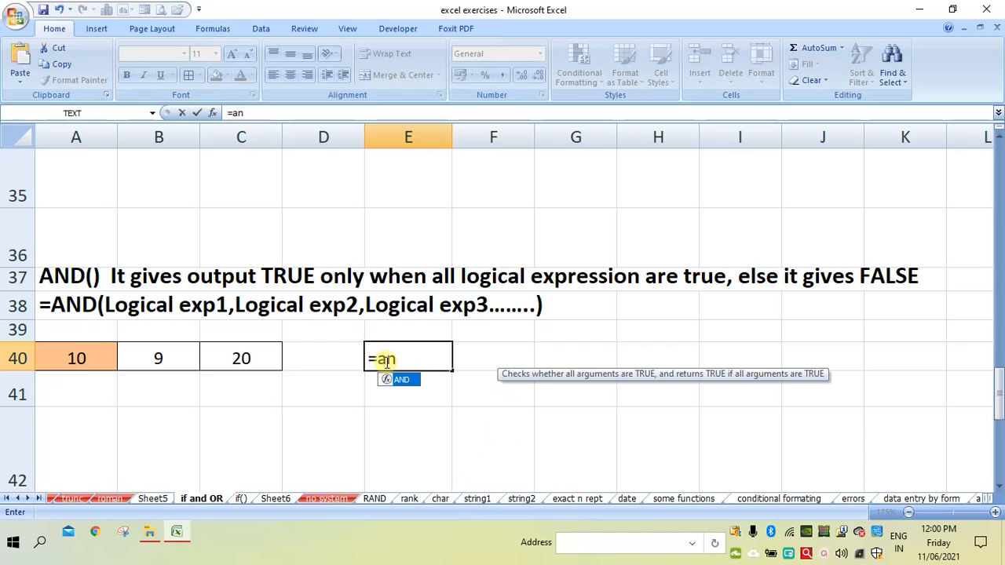
type("d(")
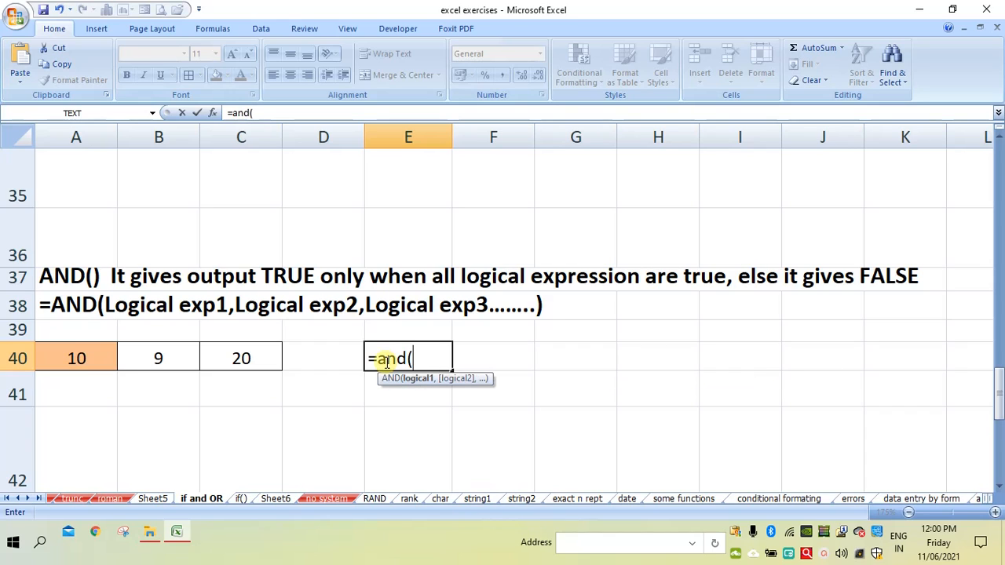
left_click(92, 358)
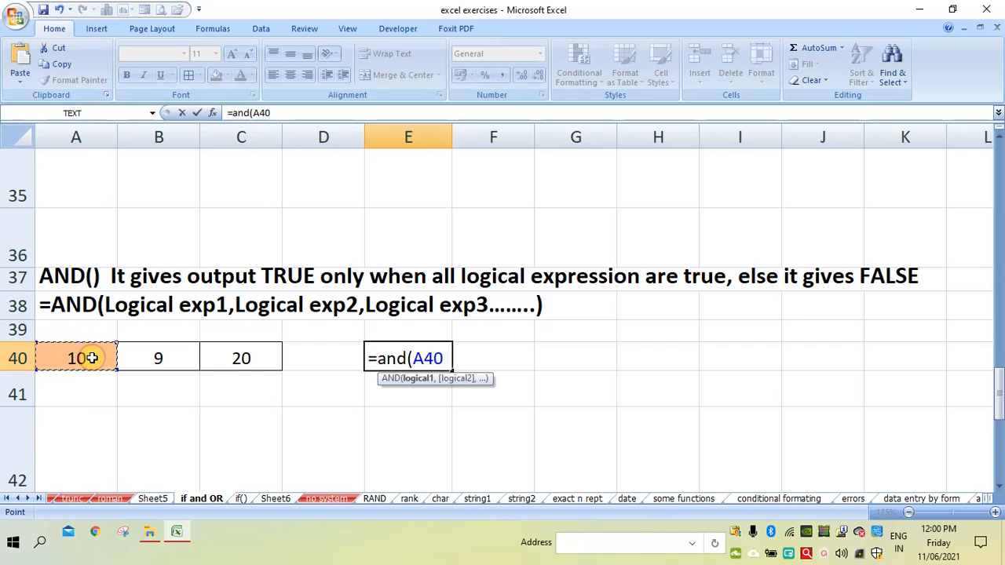
type("=")
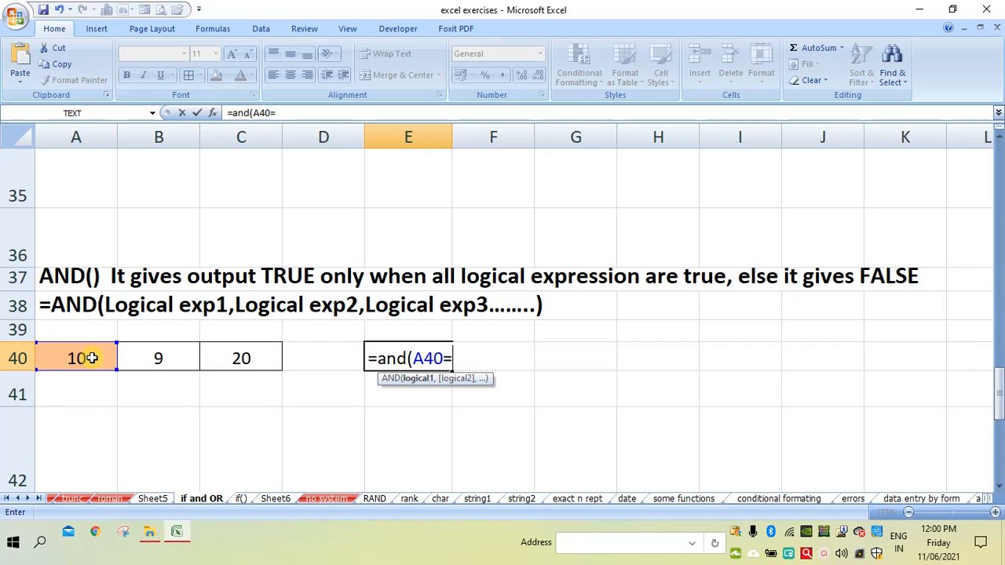
left_click(145, 356)
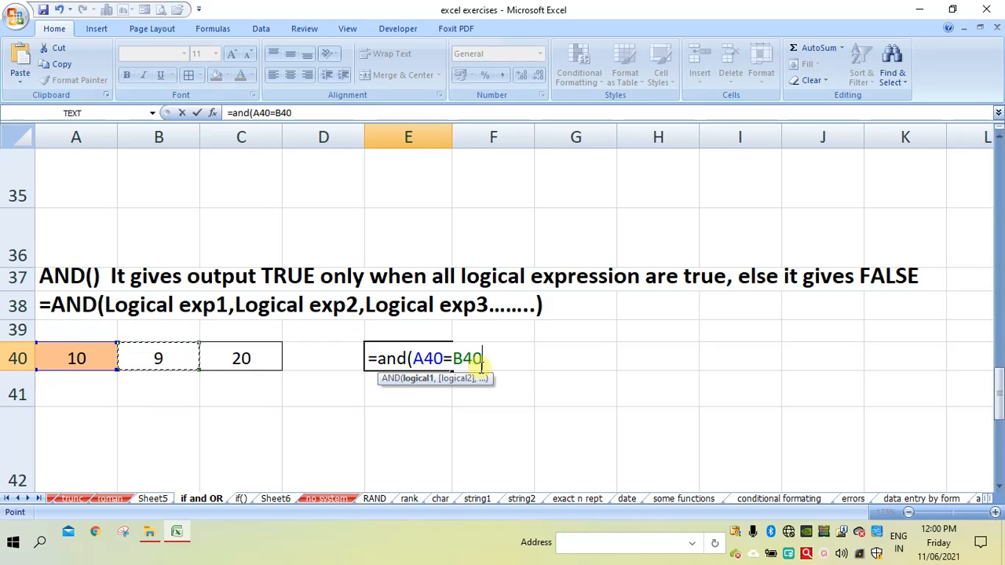
- Add A40>C40 as the second condition of the AND formula in E40 and complete the formula
type(",")
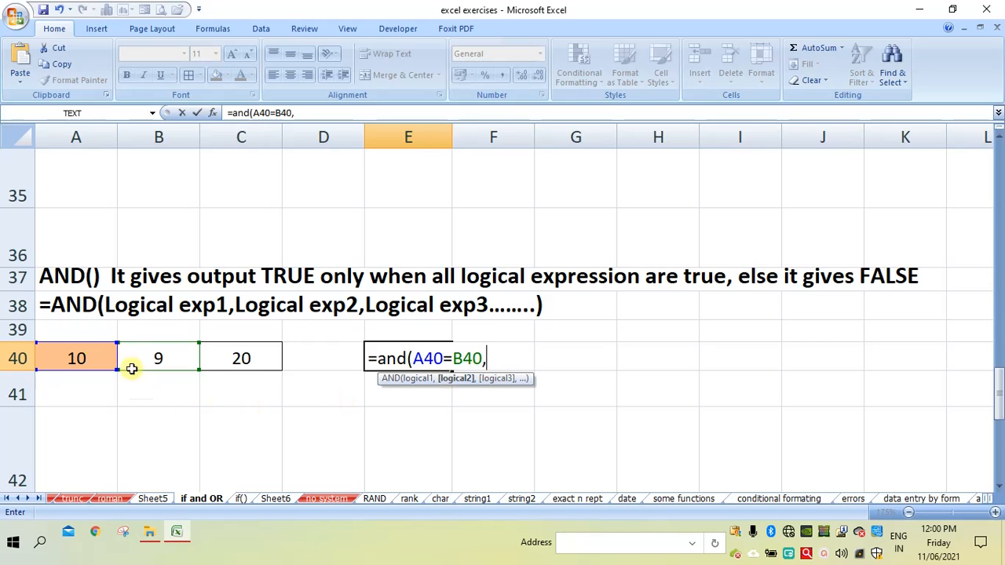
left_click(76, 357)
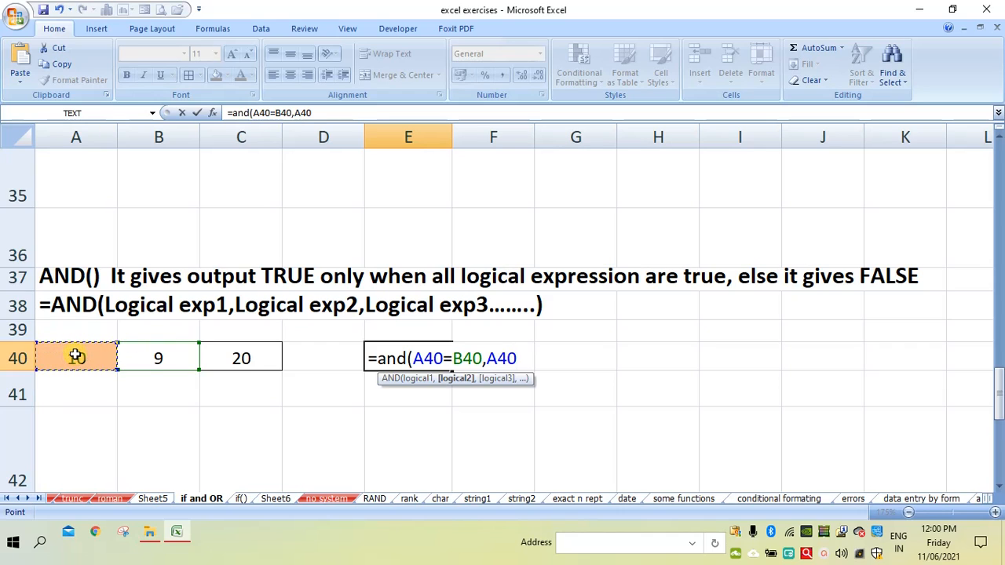
type(">")
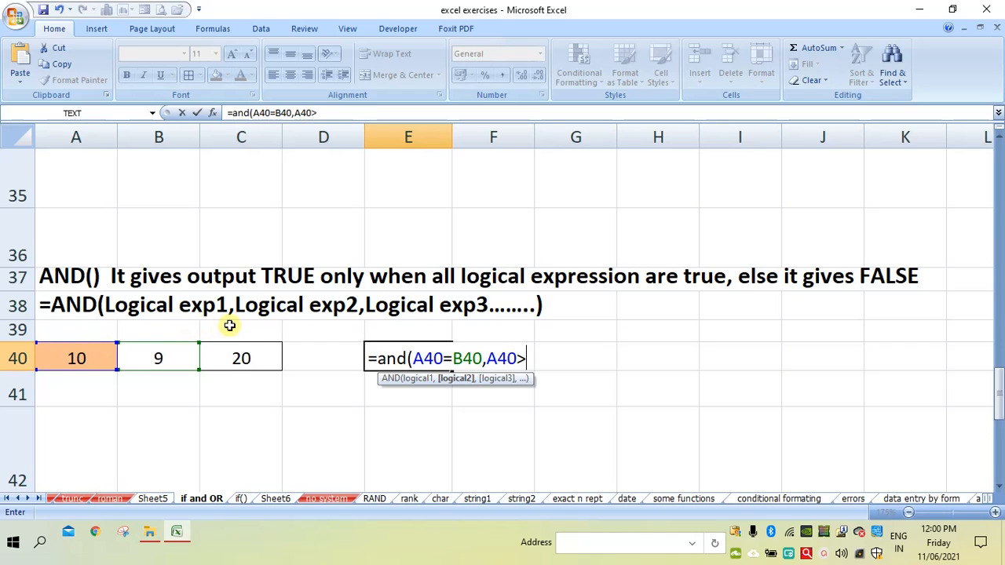
left_click(232, 353)
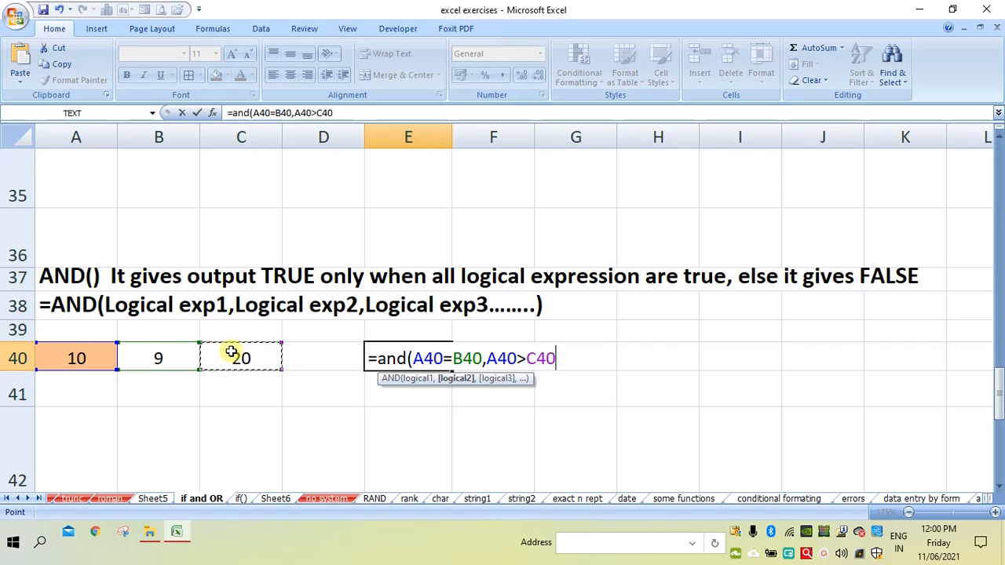
type(")")
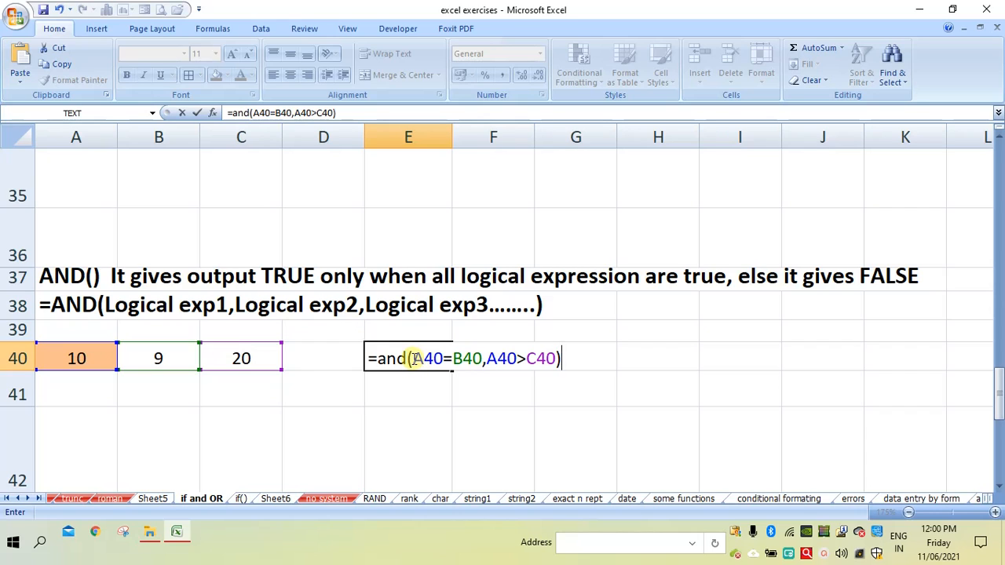
left_click_drag(413, 359, 483, 359)
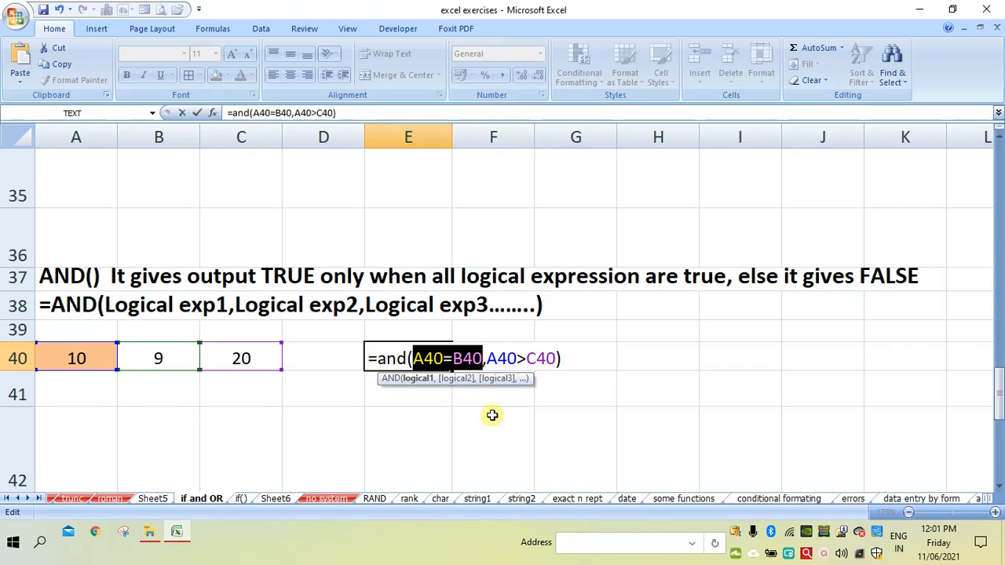
key("Return")
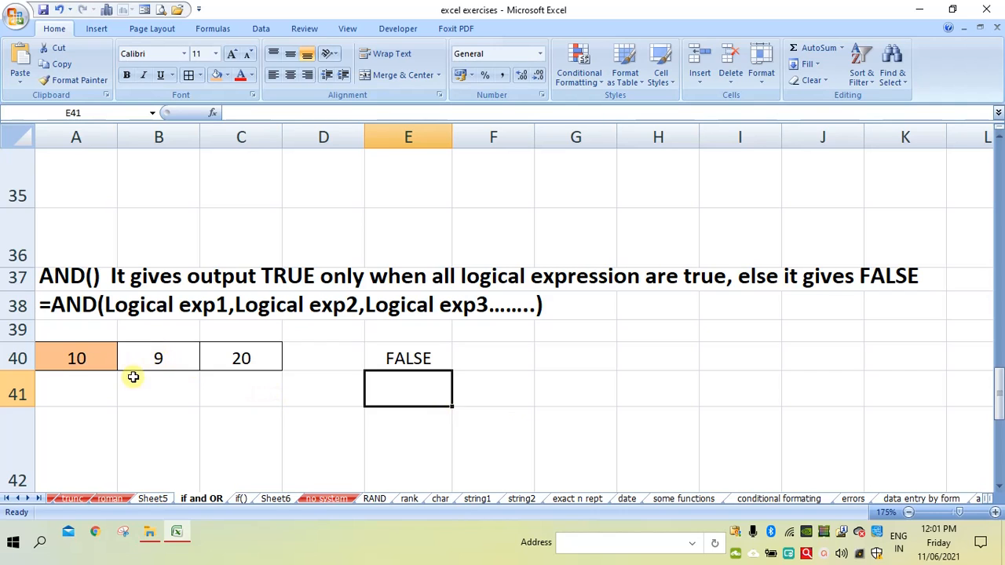
- Set the AND example's values to 10 in B40 and 5 in C40, and open the formula in E40 for review
left_click(162, 359)
type("1")
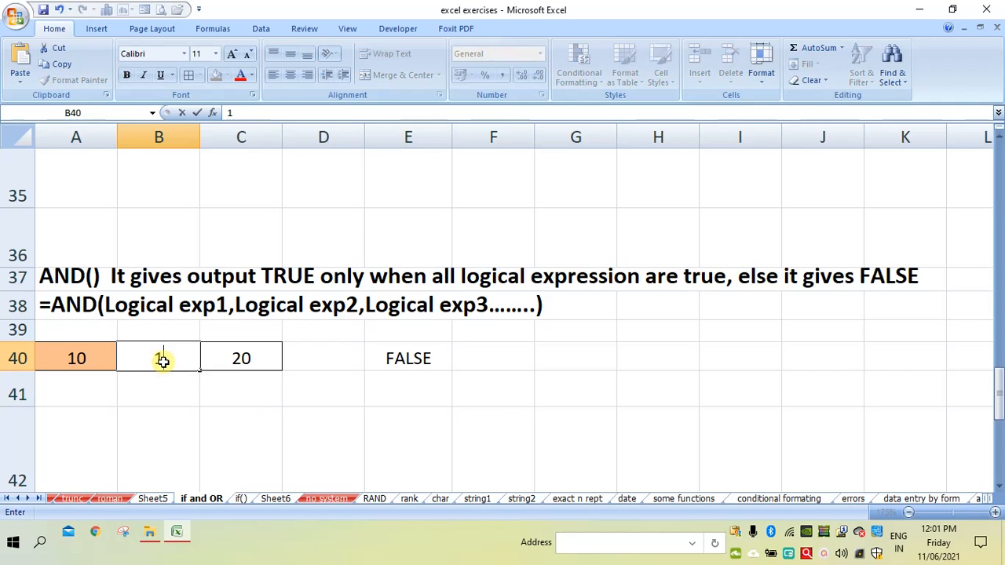
type("0")
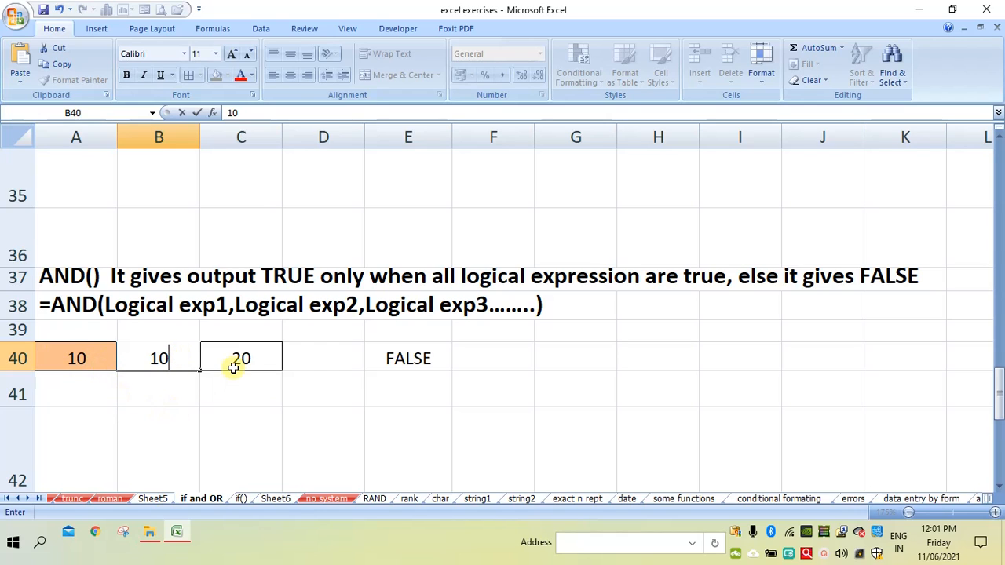
key("Return")
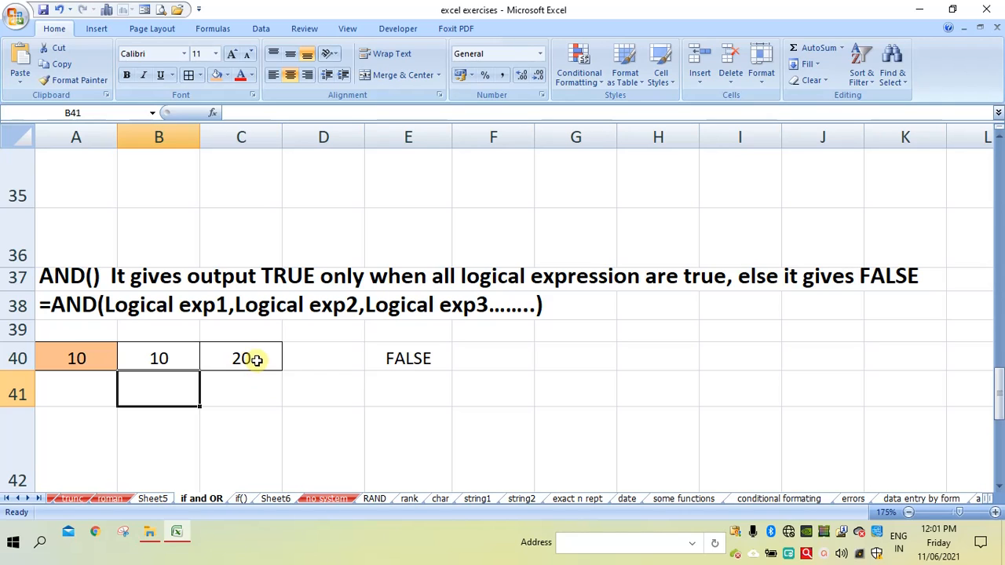
left_click(256, 360)
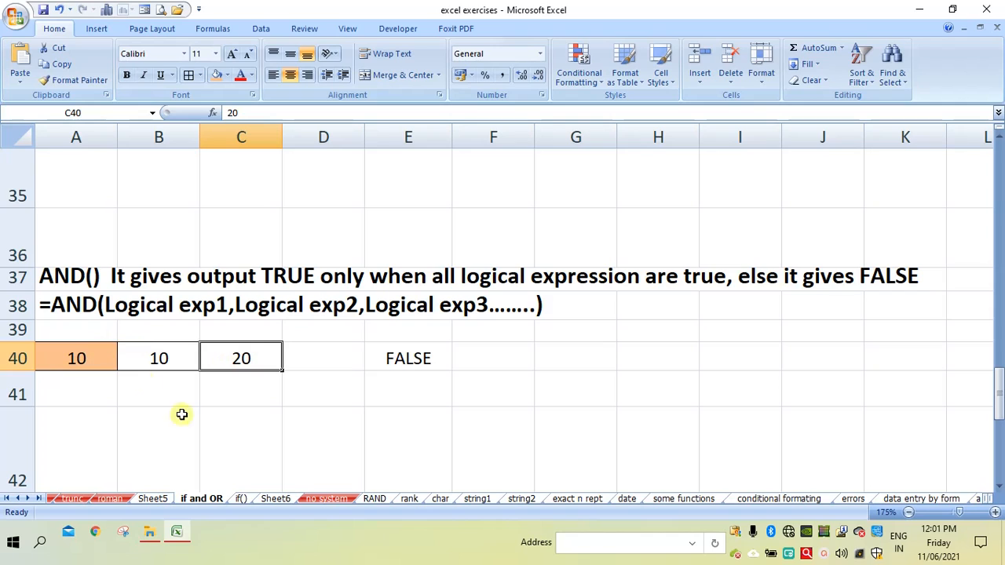
type("5")
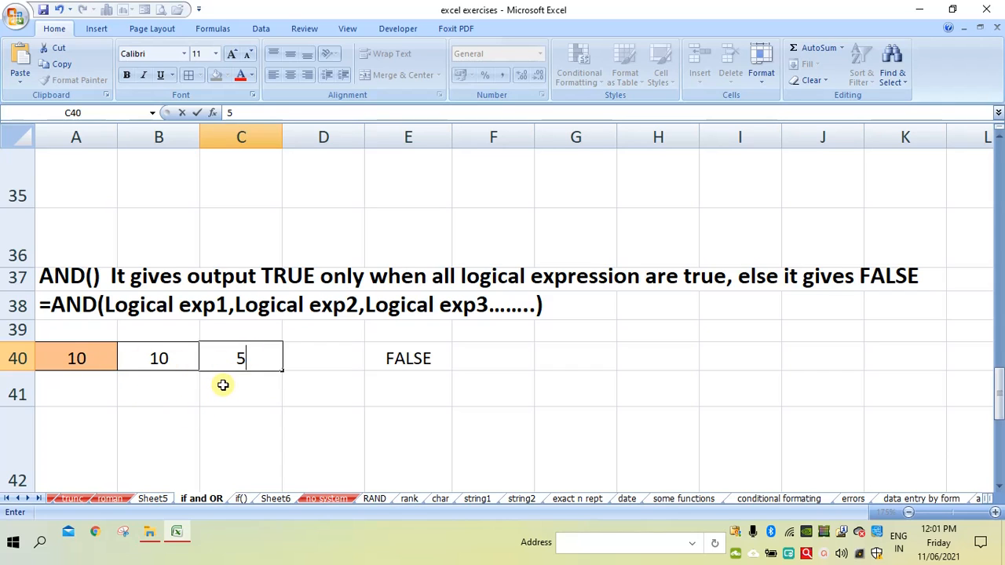
key("Return")
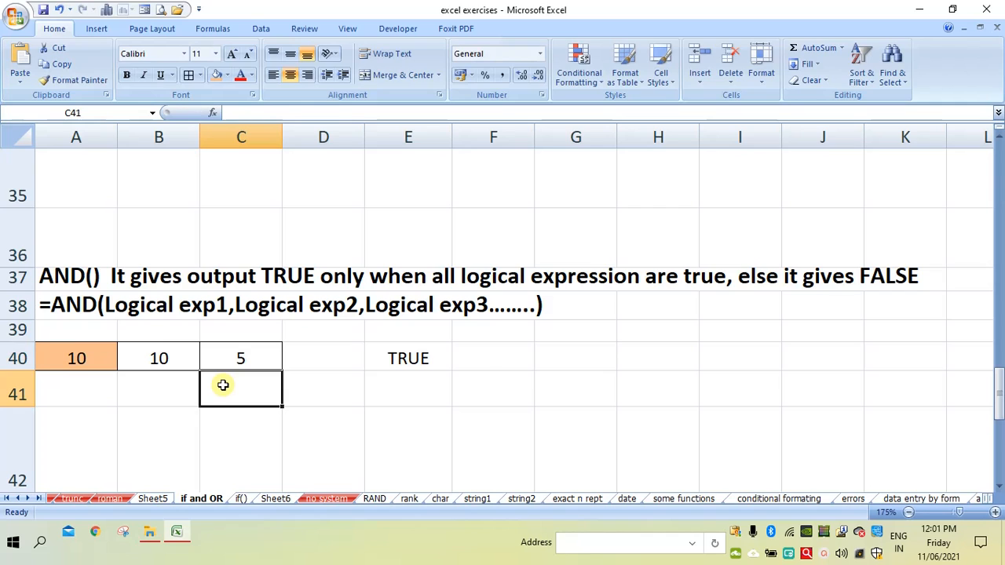
double_click(413, 358)
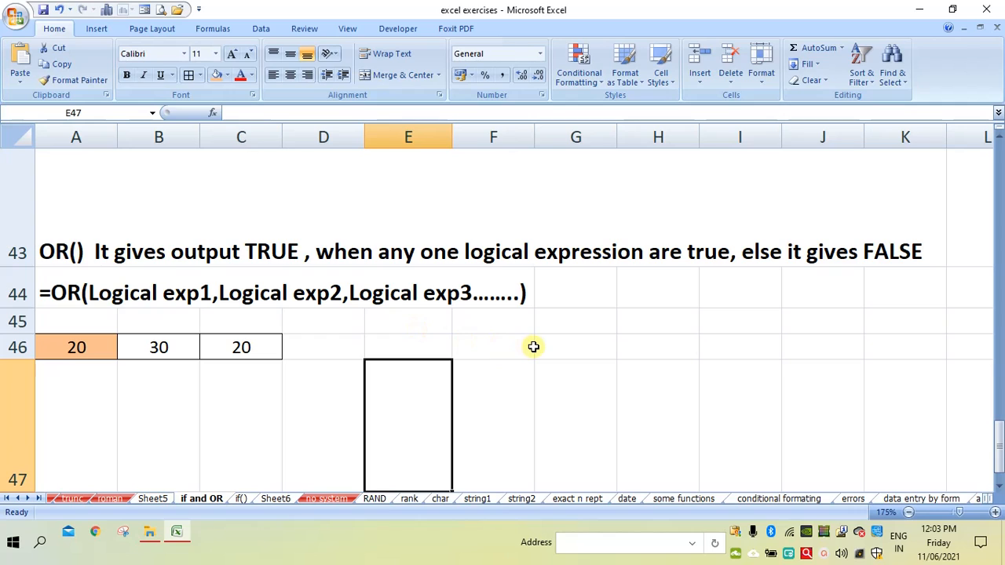
- Start an OR formula in cell E46 with A46>B46 as the first logical condition
left_click(457, 451)
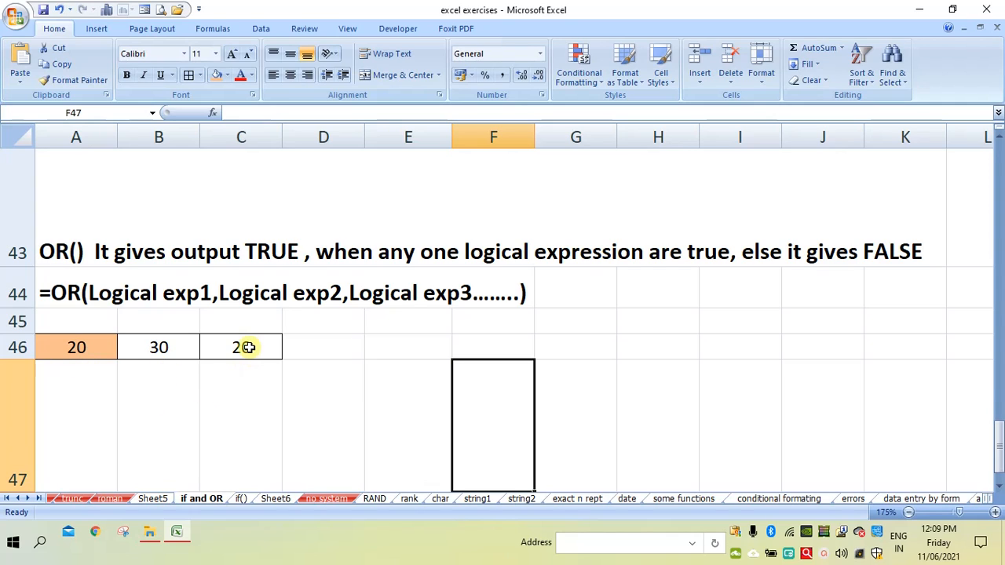
left_click(375, 351)
type("=")
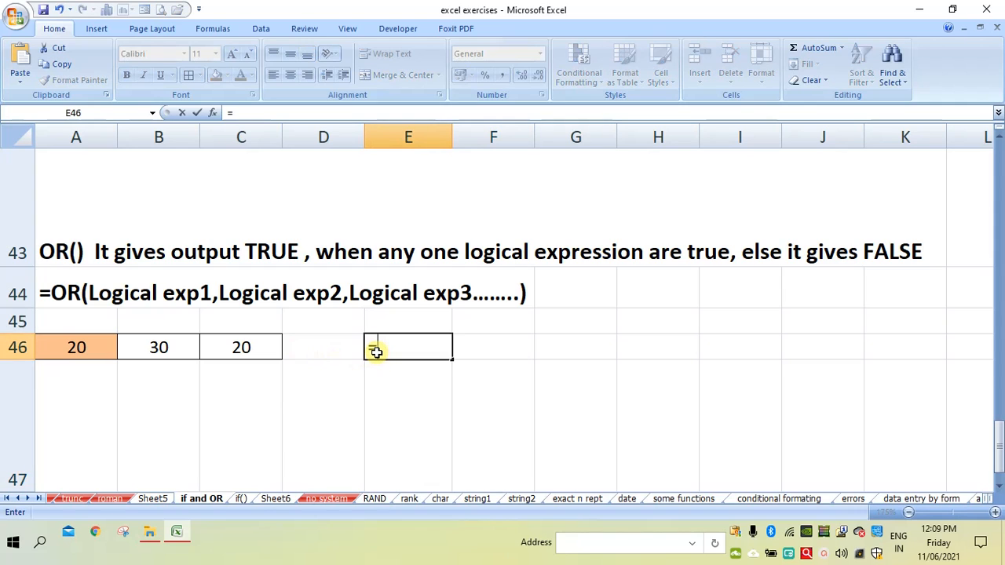
type("or")
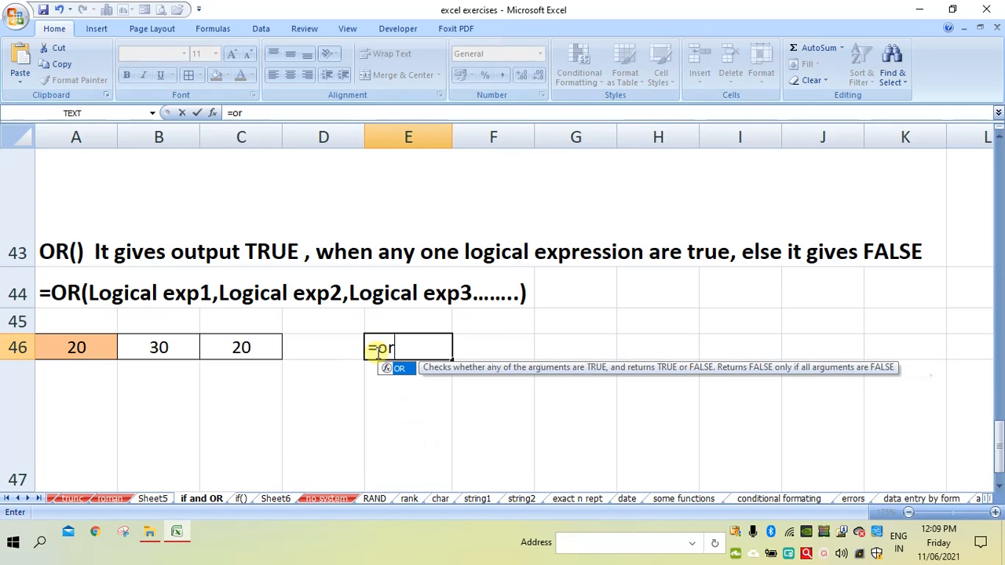
type("(")
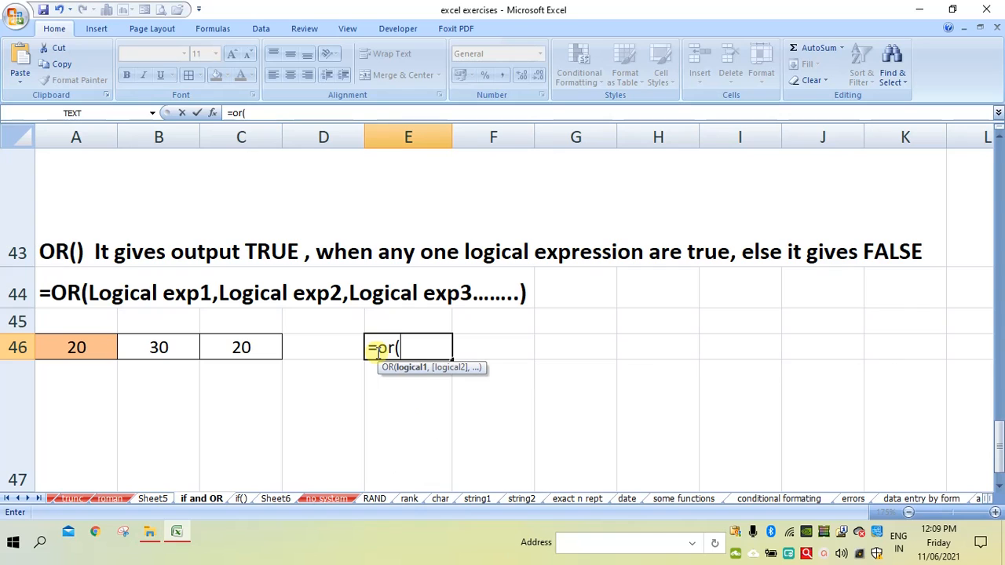
left_click(77, 353)
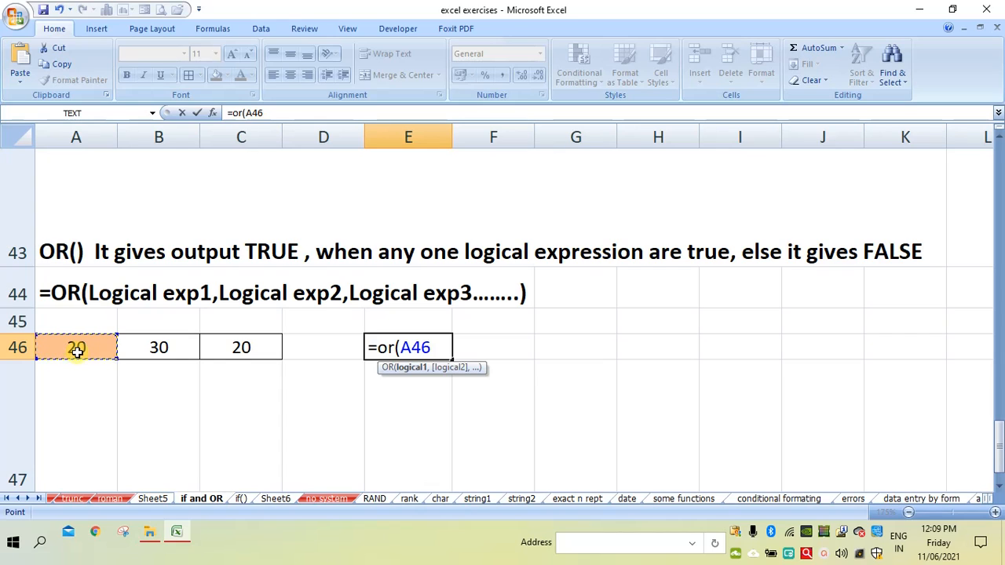
type(">")
left_click(141, 350)
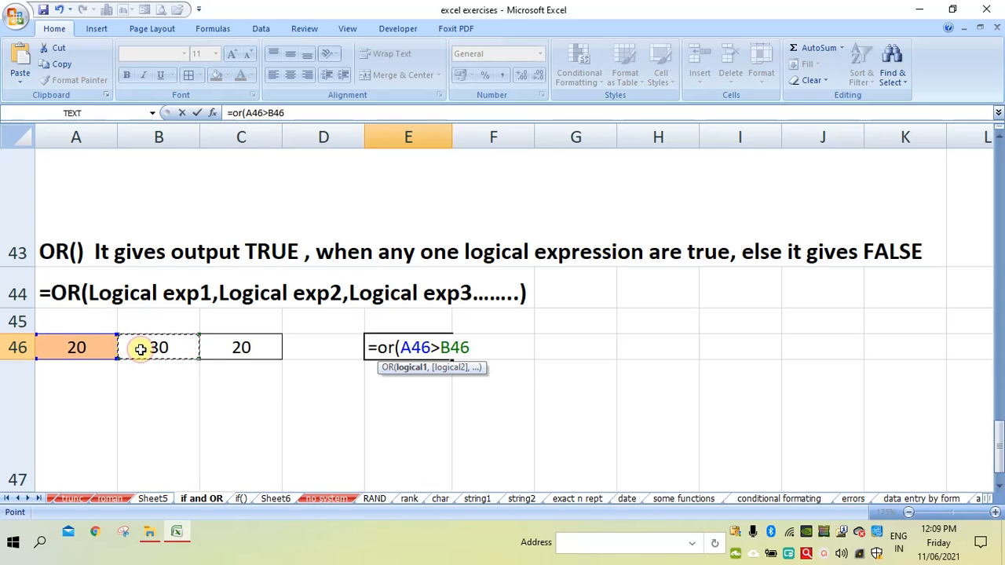
- Add A46=C46 as the second condition of the OR formula in E46 and complete the formula
type(",")
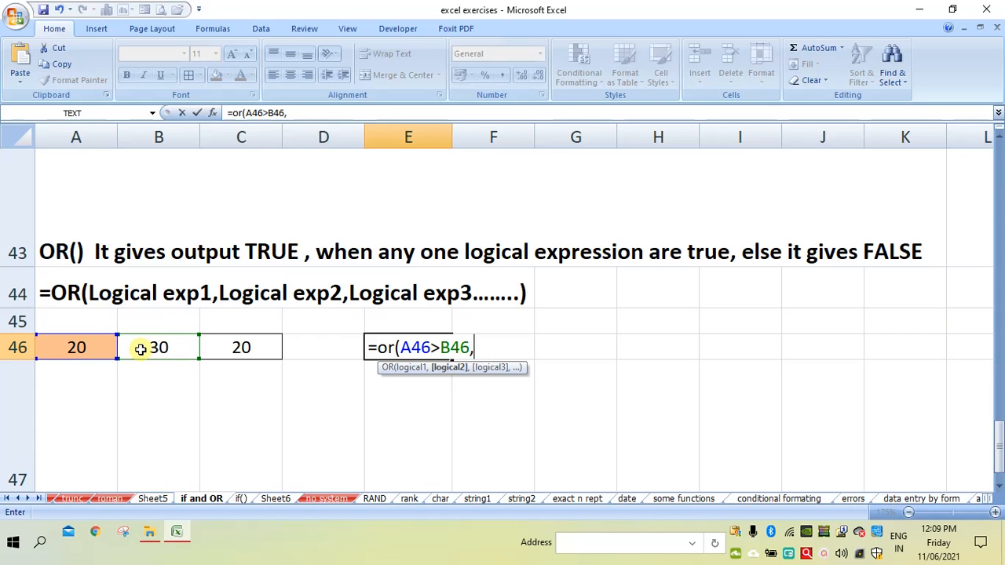
left_click(94, 355)
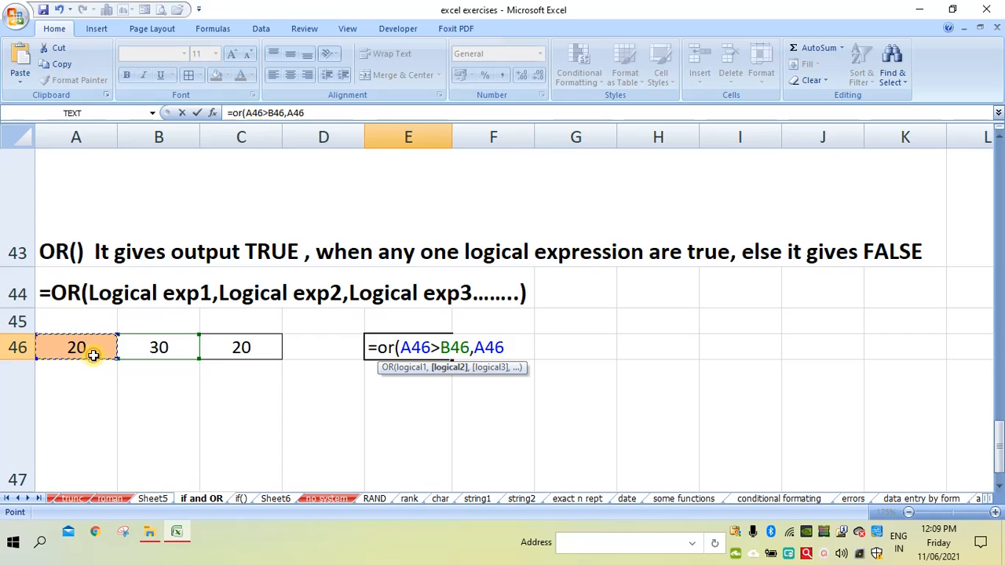
type("=")
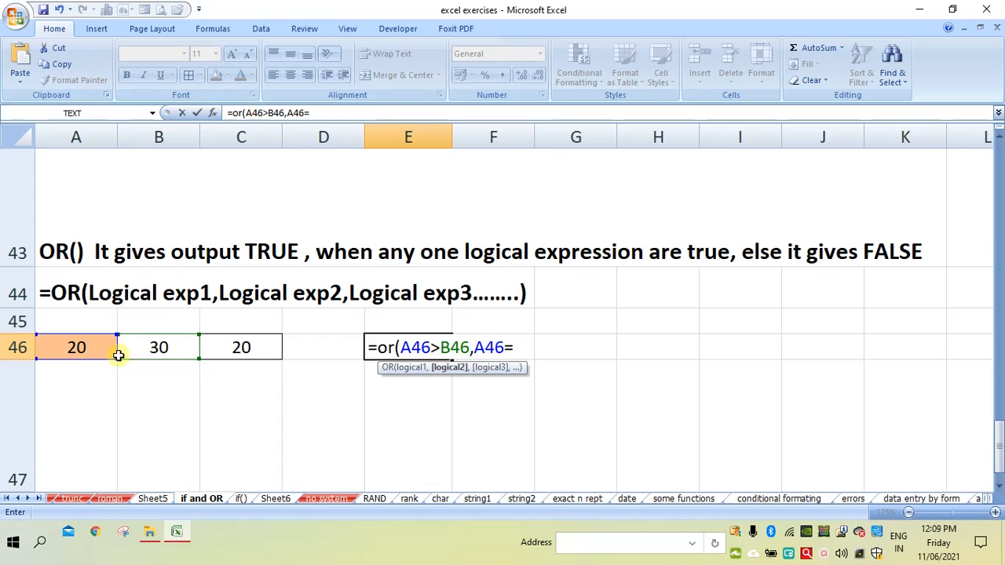
left_click(220, 347)
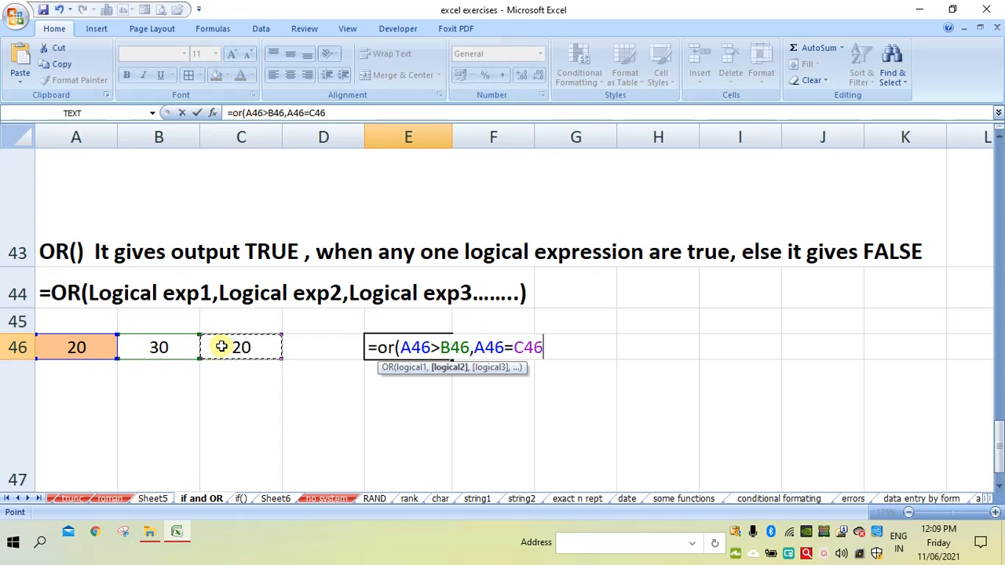
type(")")
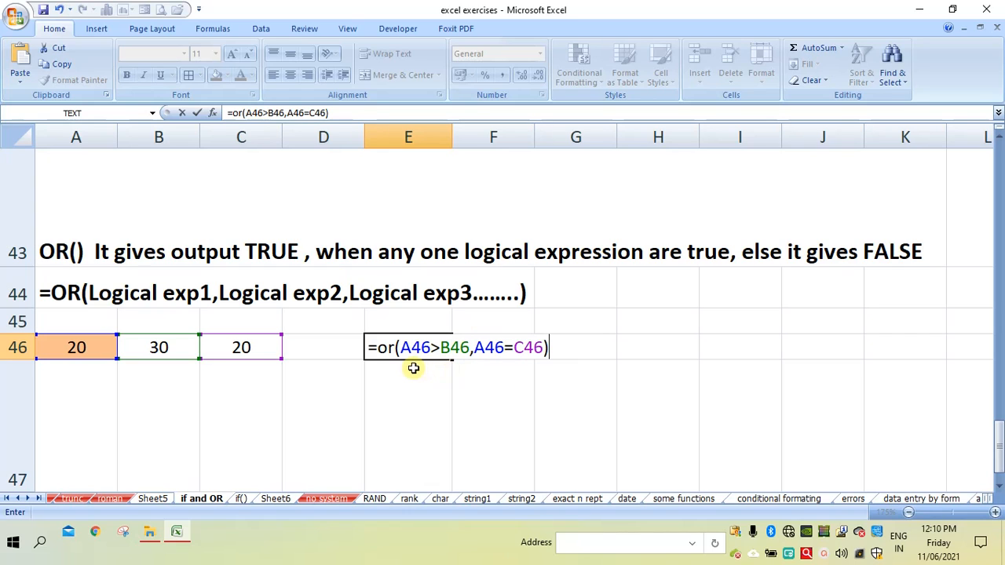
key("Return")
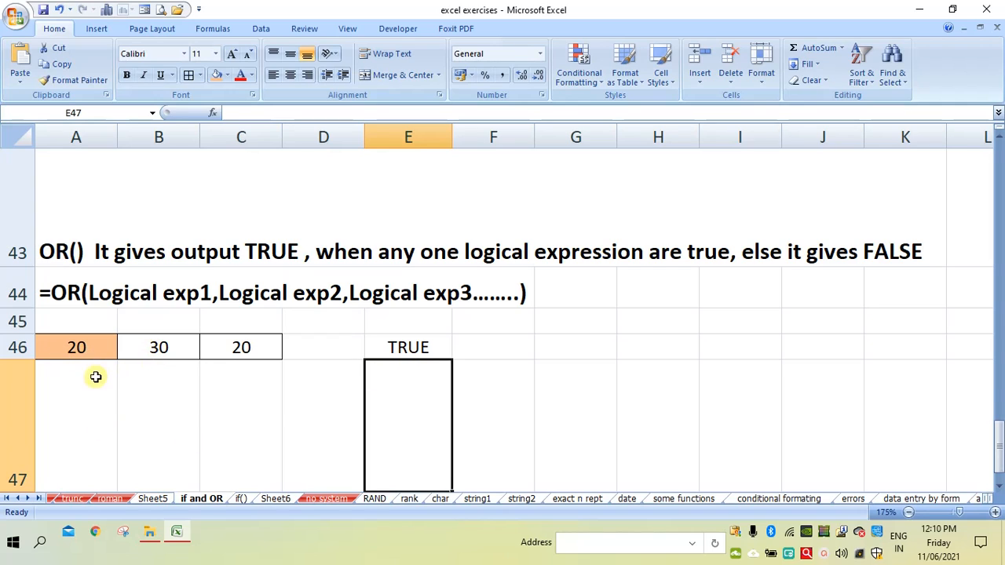
- Set C46 in the OR example to 19 and review the OR formula in E46
left_click(248, 348)
type("1")
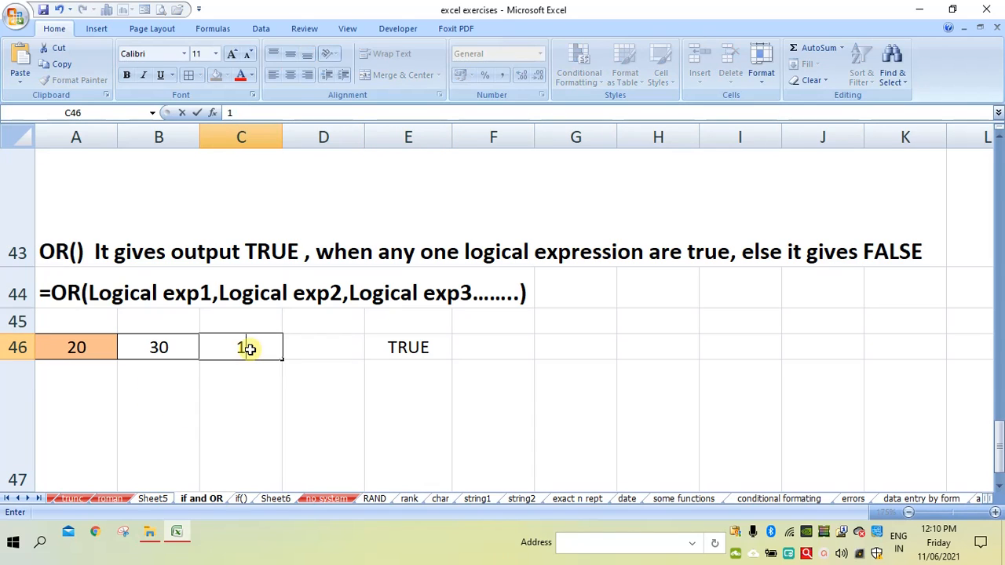
type("9")
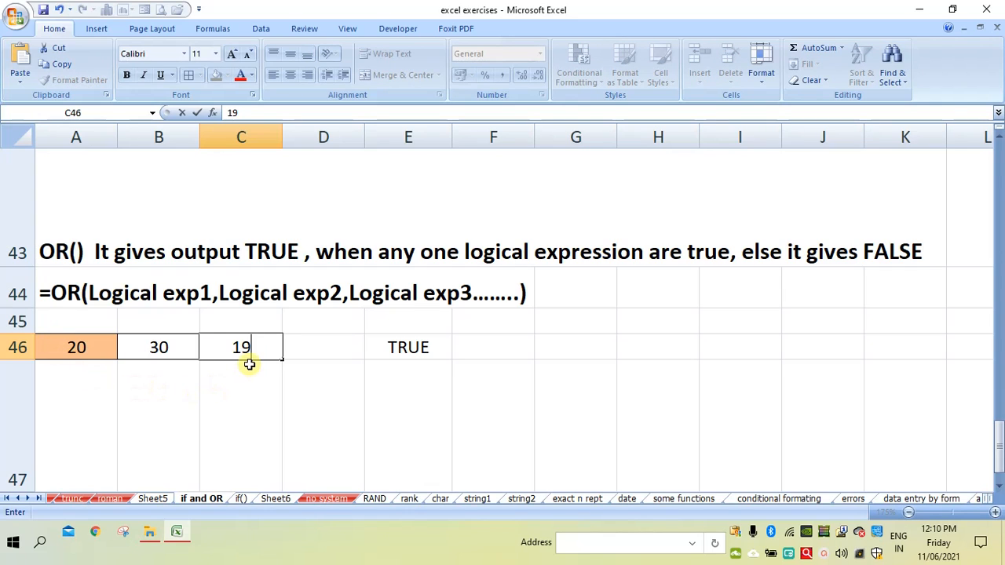
double_click(439, 349)
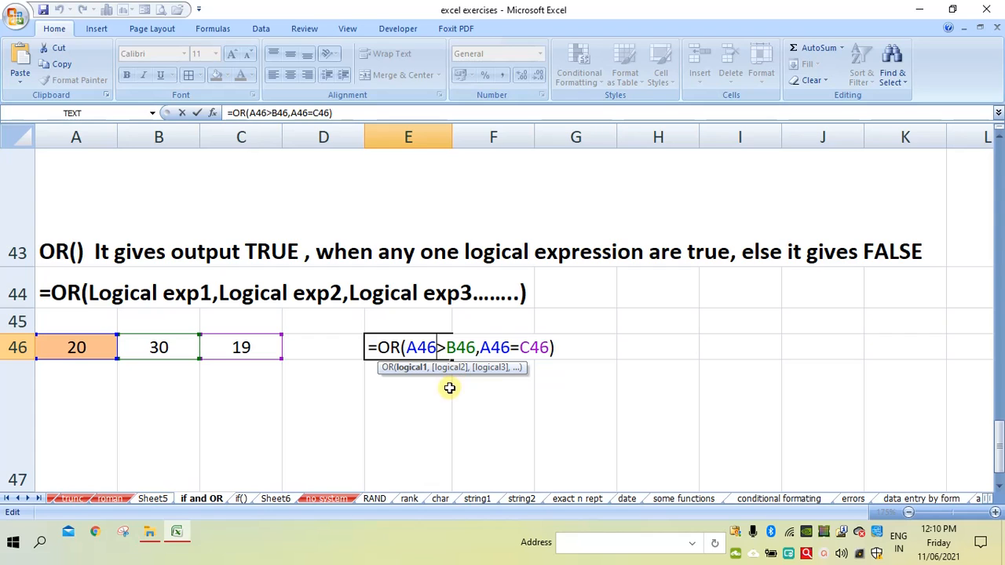
key("Return")
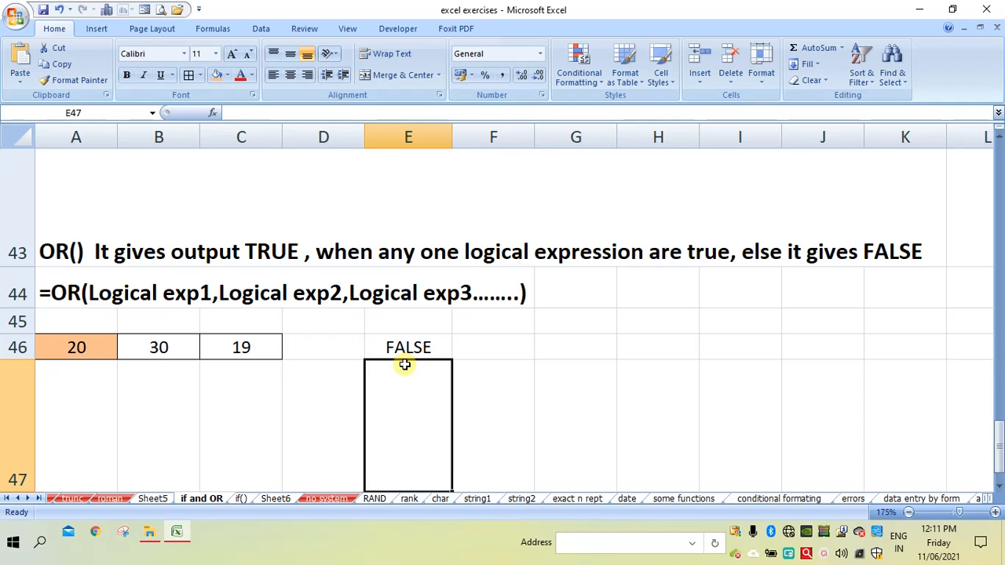
- Enter the formula =NOT(A50>B50) in cell D50 of the NOT example
scroll(405, 365, "down", 2)
left_click(204, 415)
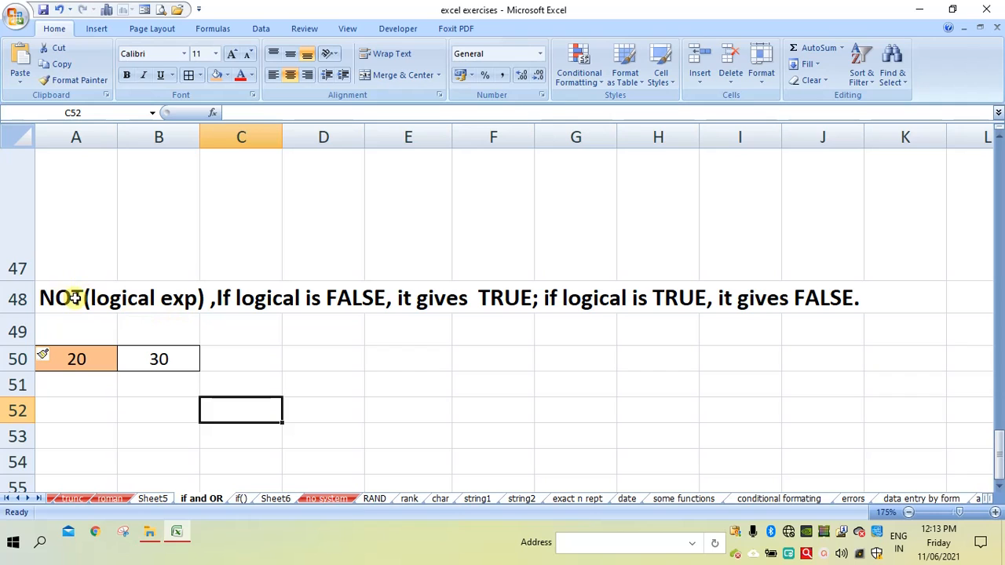
left_click(310, 361)
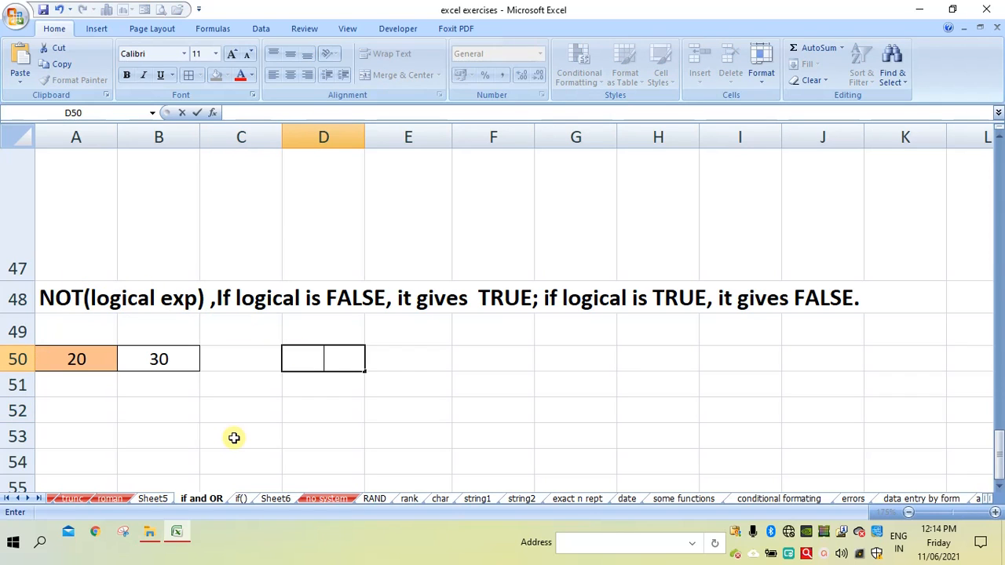
type("=")
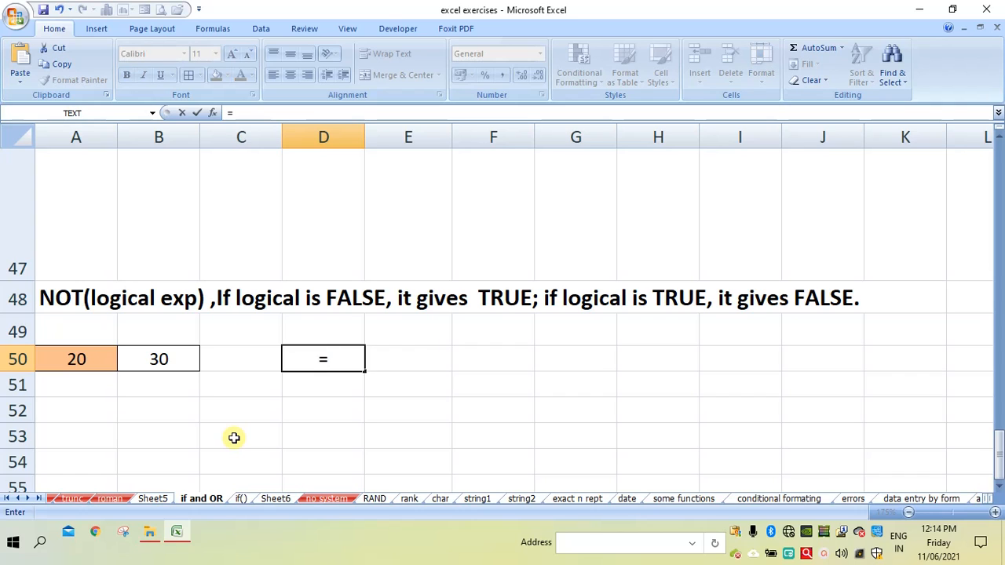
type("NOT")
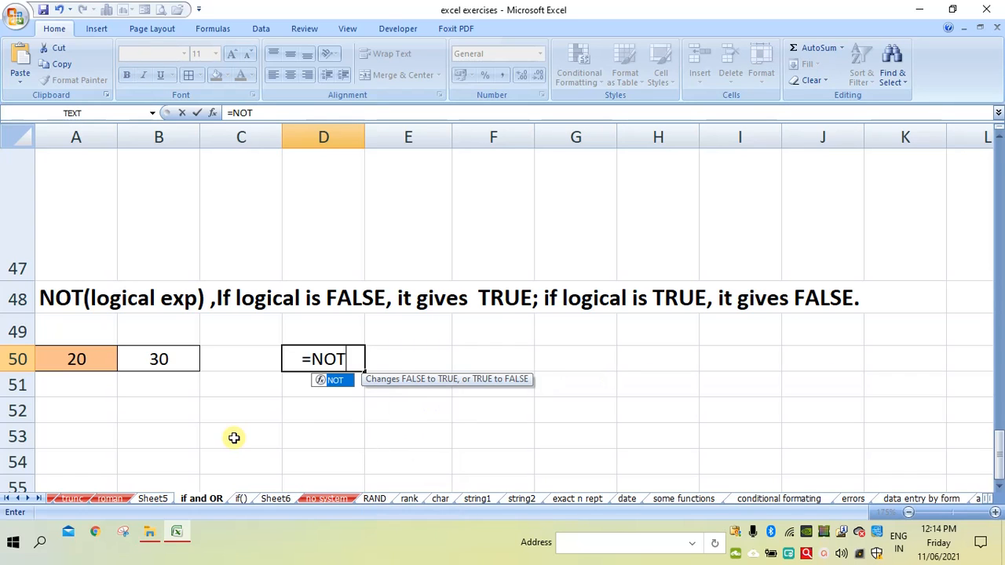
type("(")
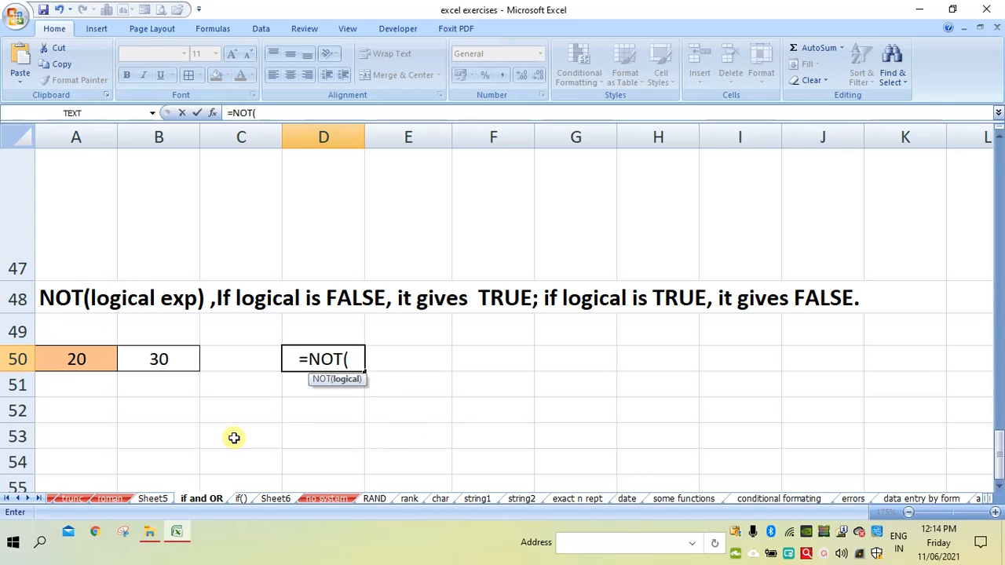
left_click(91, 365)
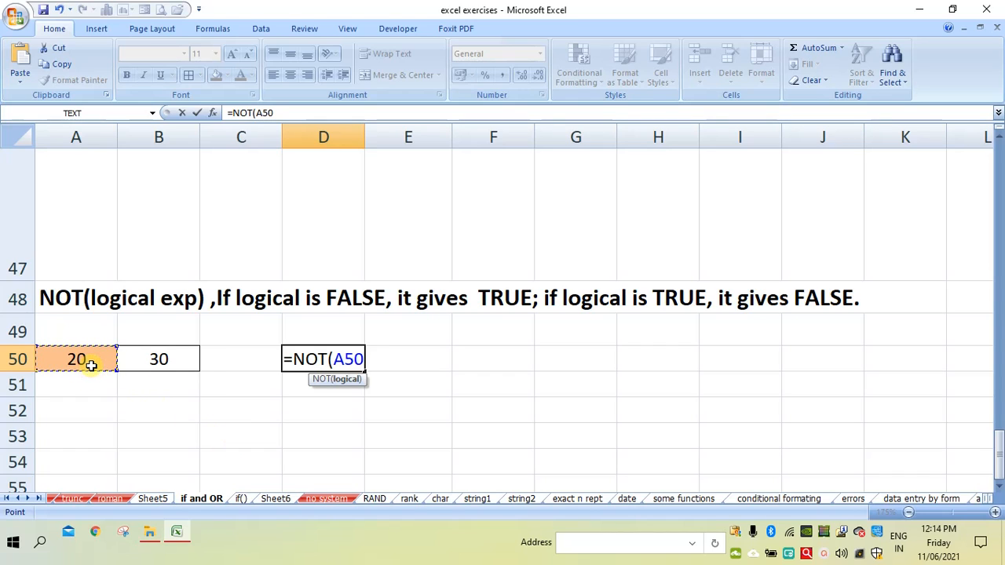
type(">")
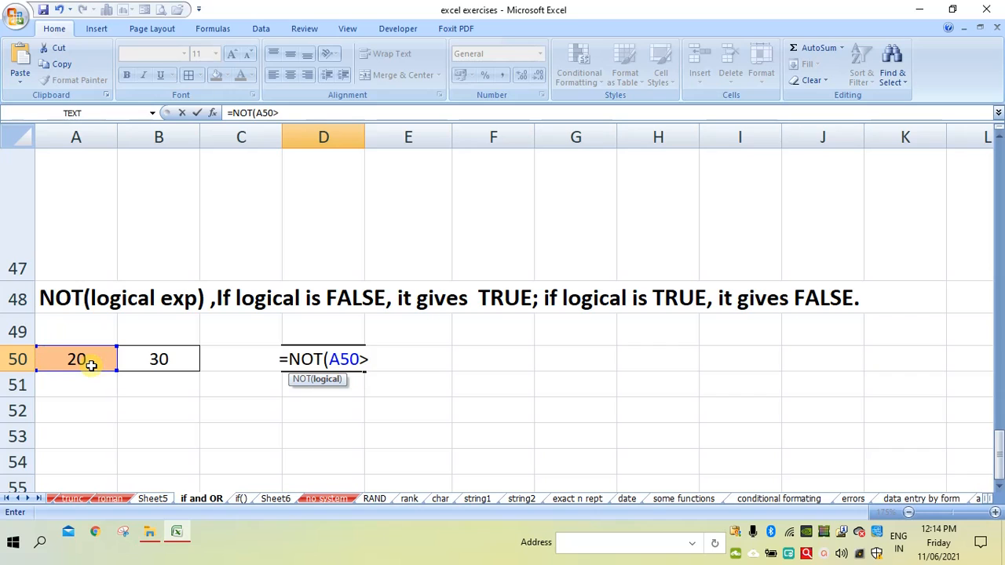
left_click(141, 358)
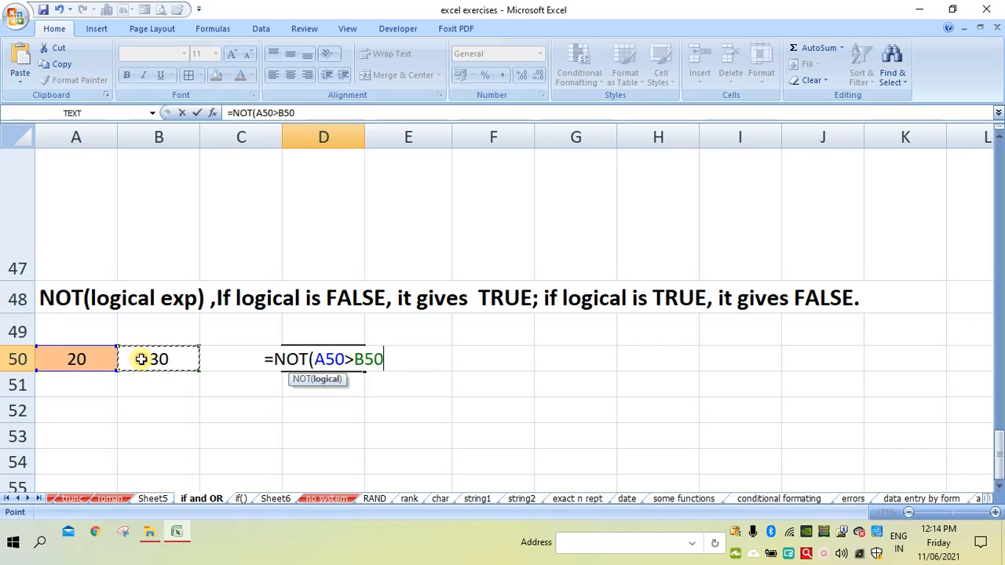
type(")")
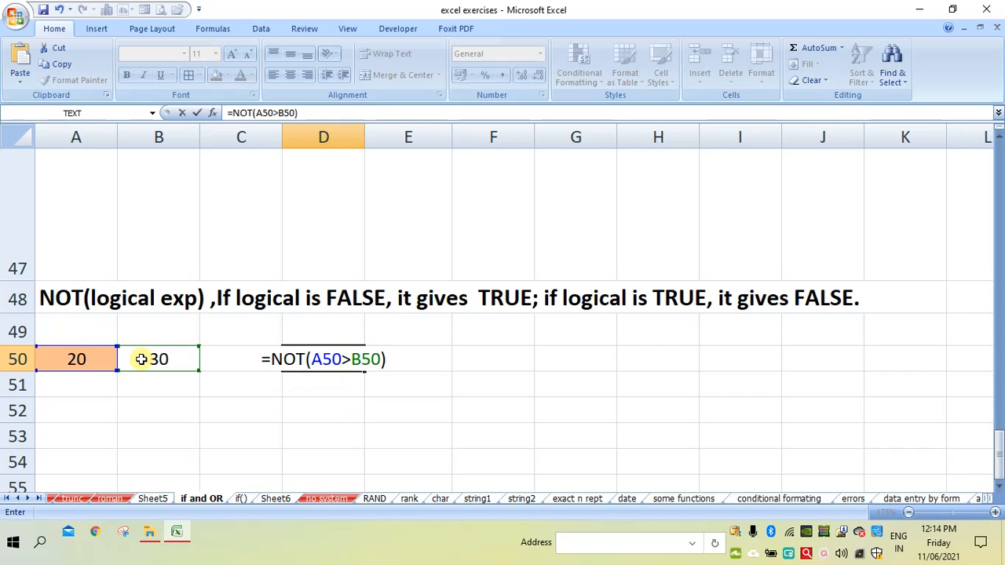
left_click(333, 359)
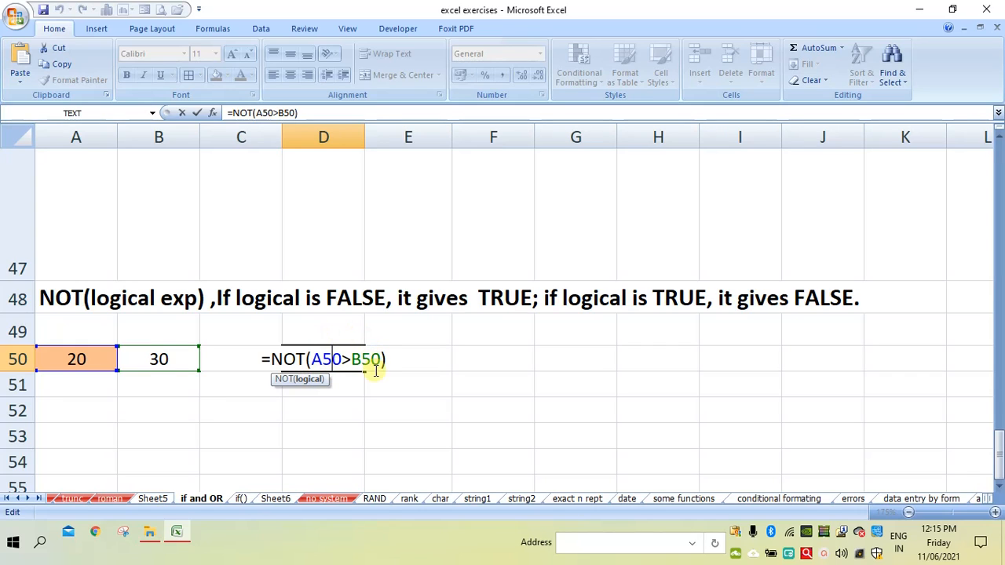
key("Return")
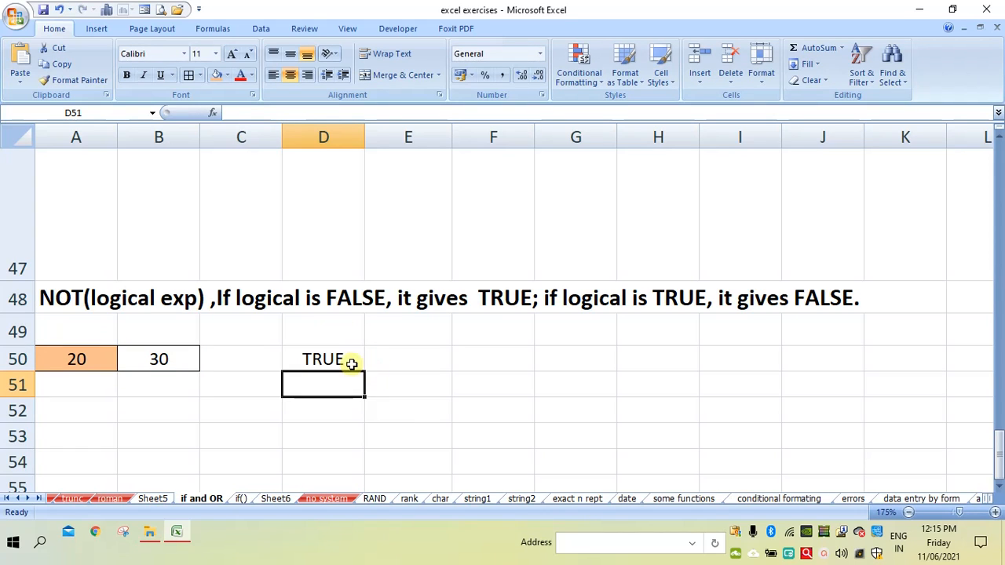
- Change the comparison in D50's NOT formula from greater than to less than, making it =NOT(A50<B50)
left_click(341, 358)
double_click(340, 359)
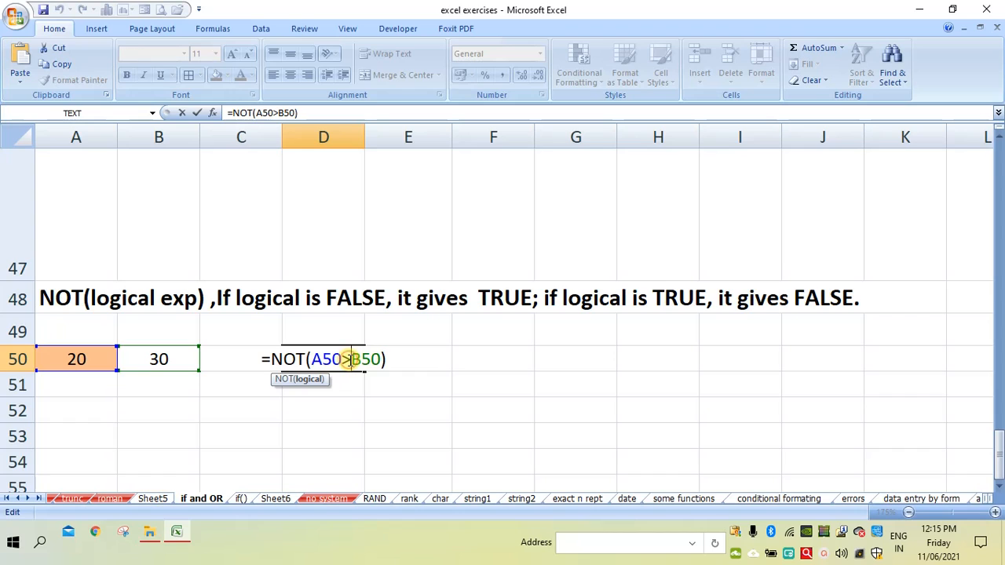
key("BackSpace")
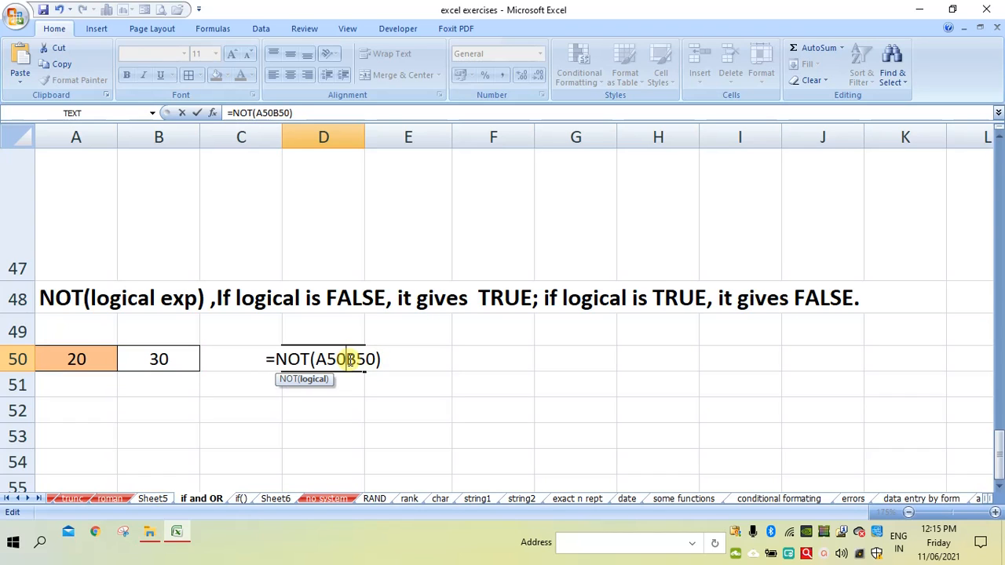
type("<")
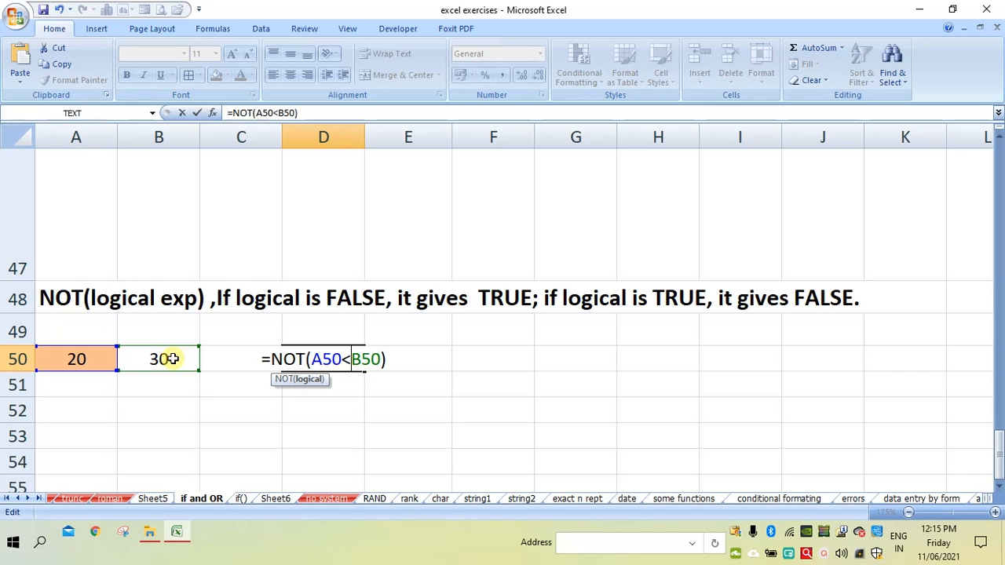
key("Return")
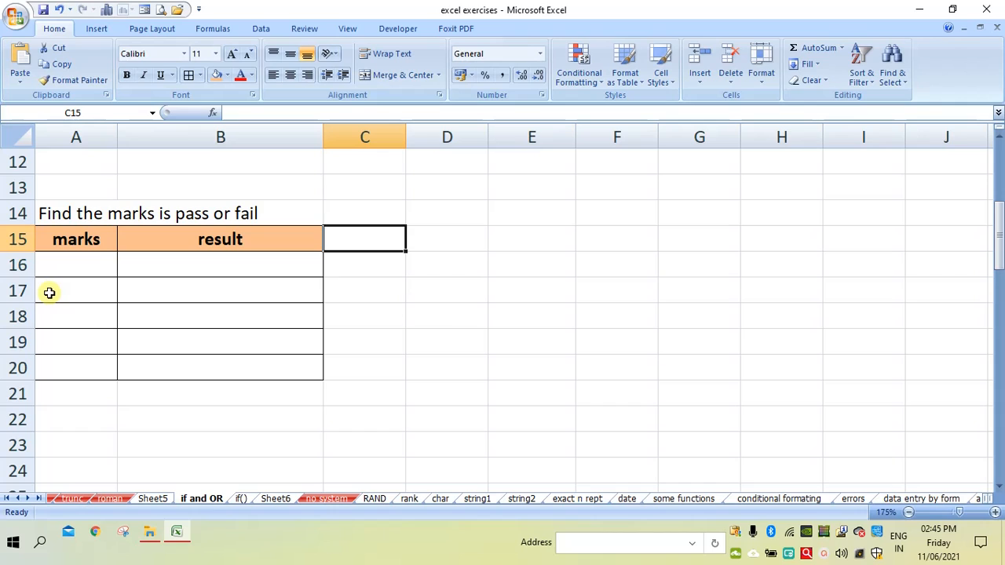
- Enter 38 as the first mark in cell A16 of the pass-or-fail table
left_click(57, 270)
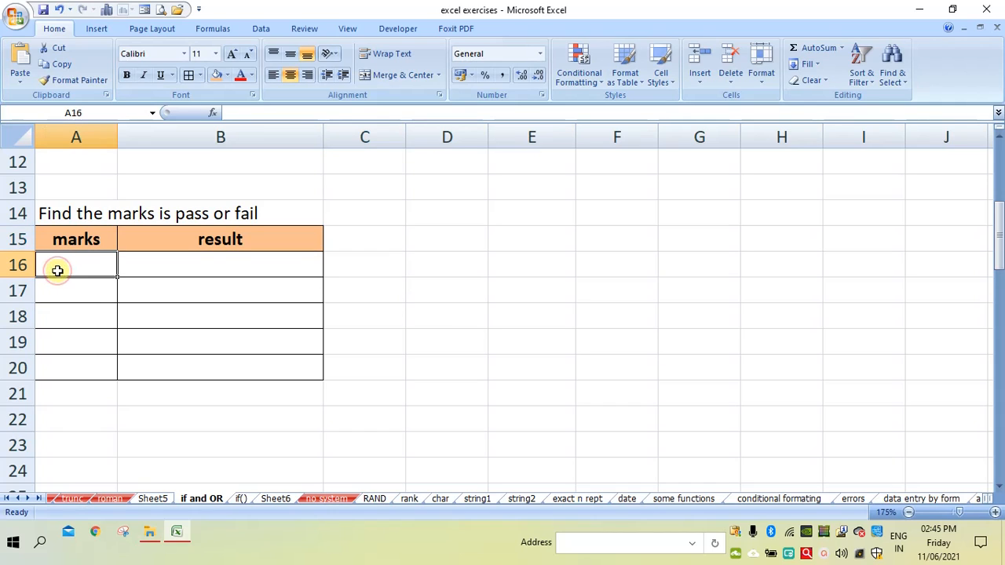
type("3")
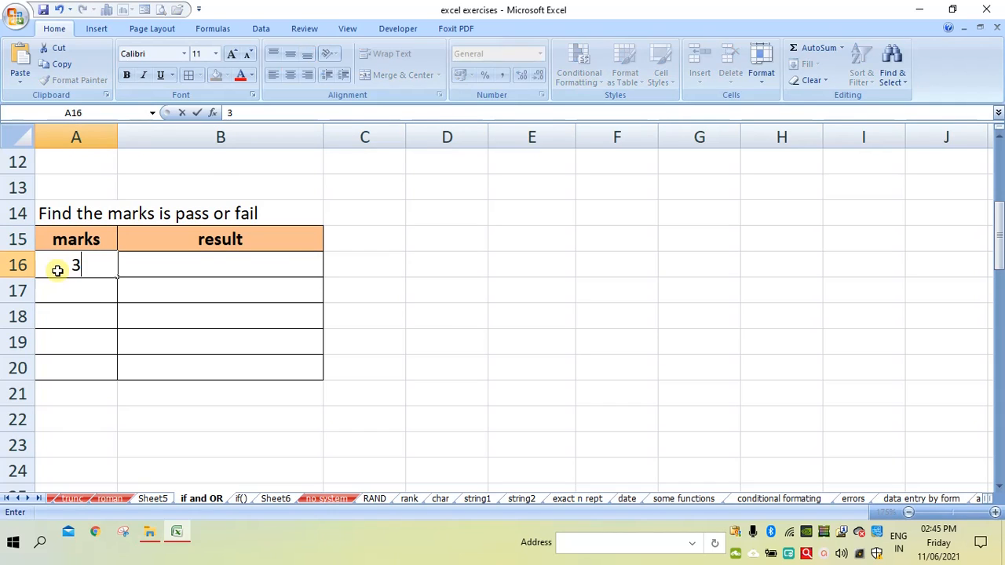
type("0")
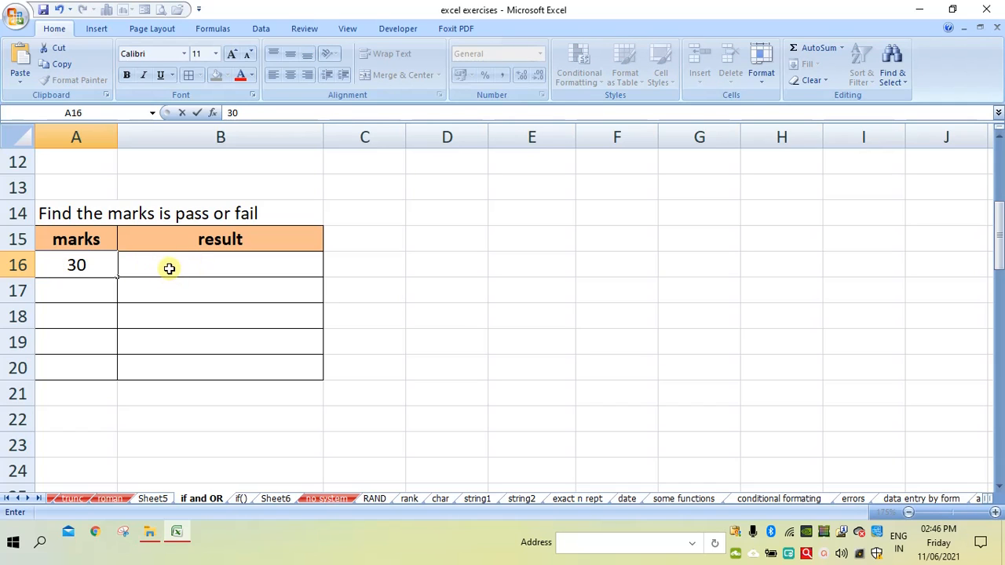
key("BackSpace")
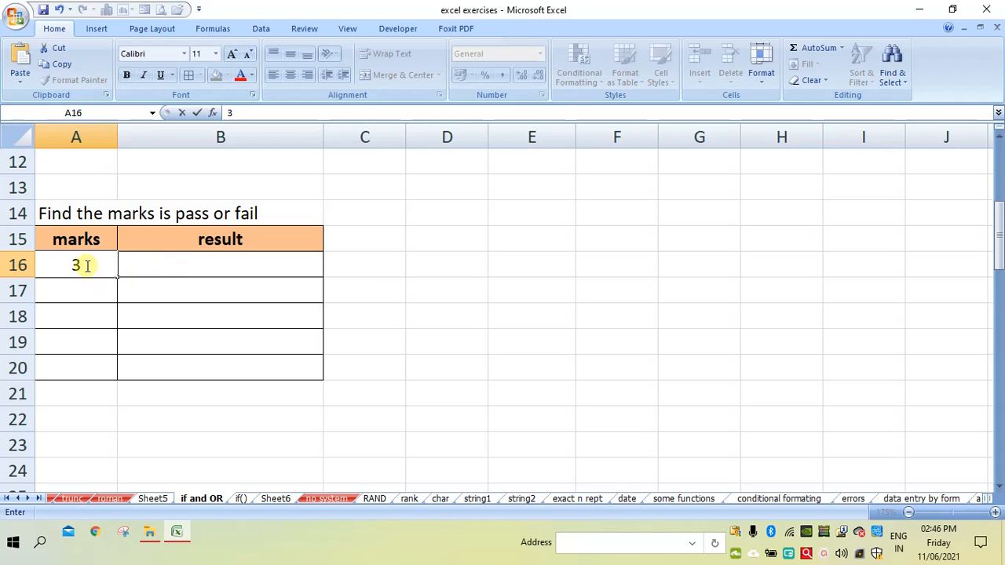
type("5")
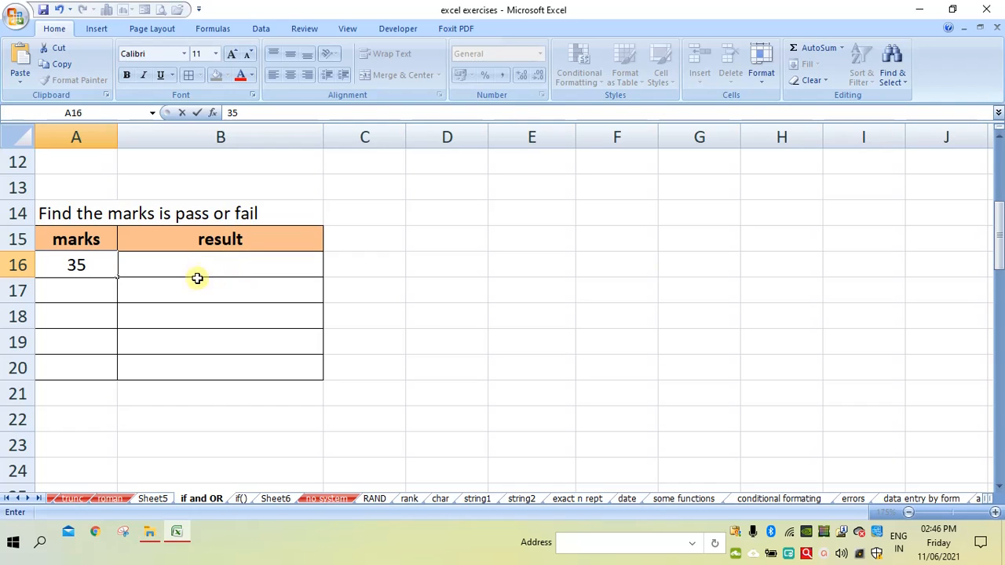
key("BackSpace")
key("BackSpace")
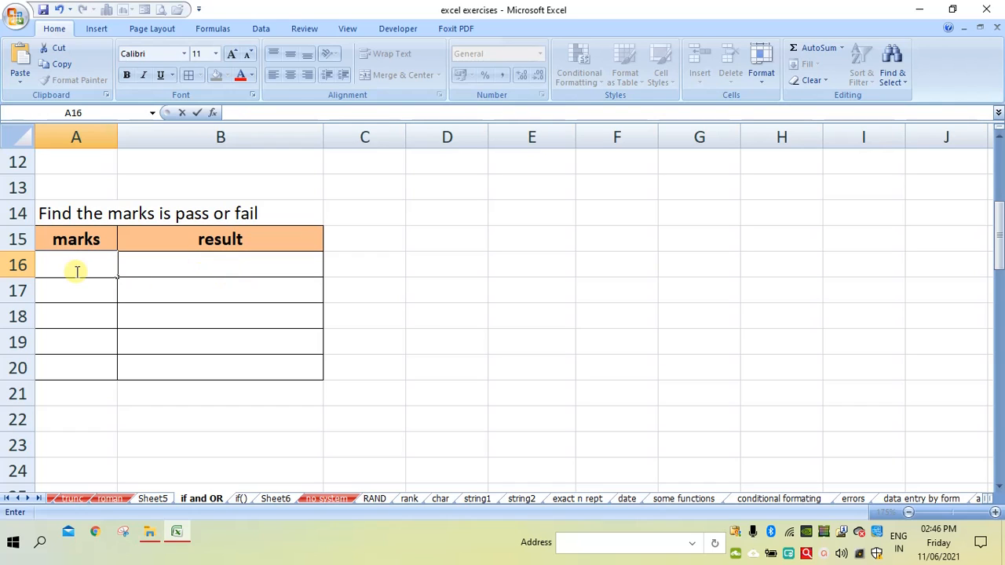
type("38")
key("Return")
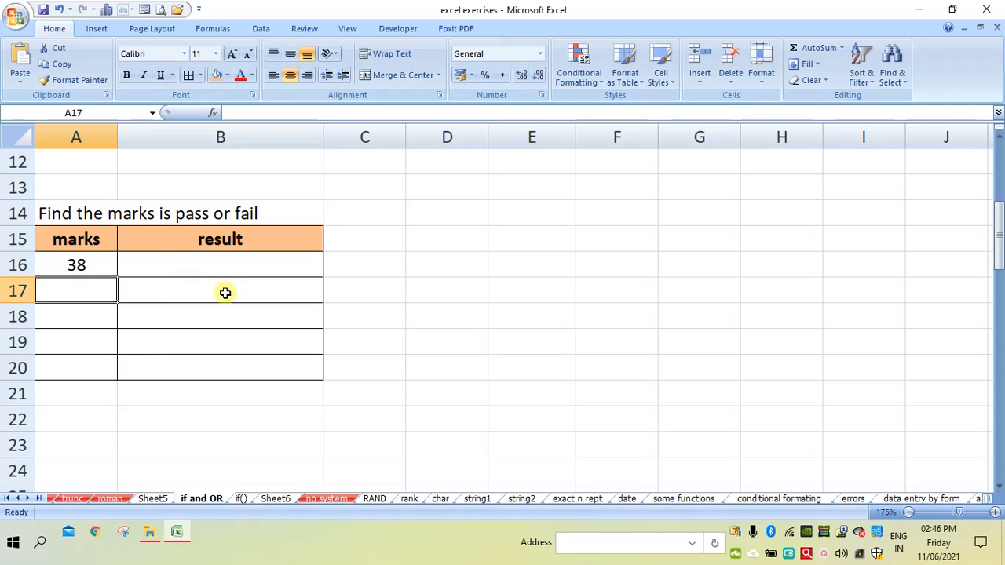
- Begin an IF formula in result cell B16 with the logical test A16>=35
left_click(134, 265)
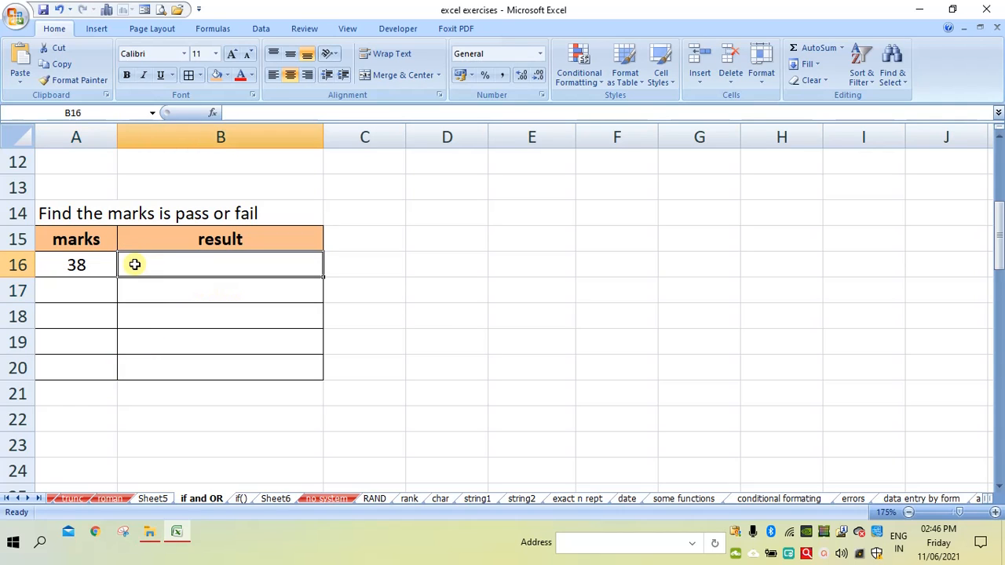
type("=")
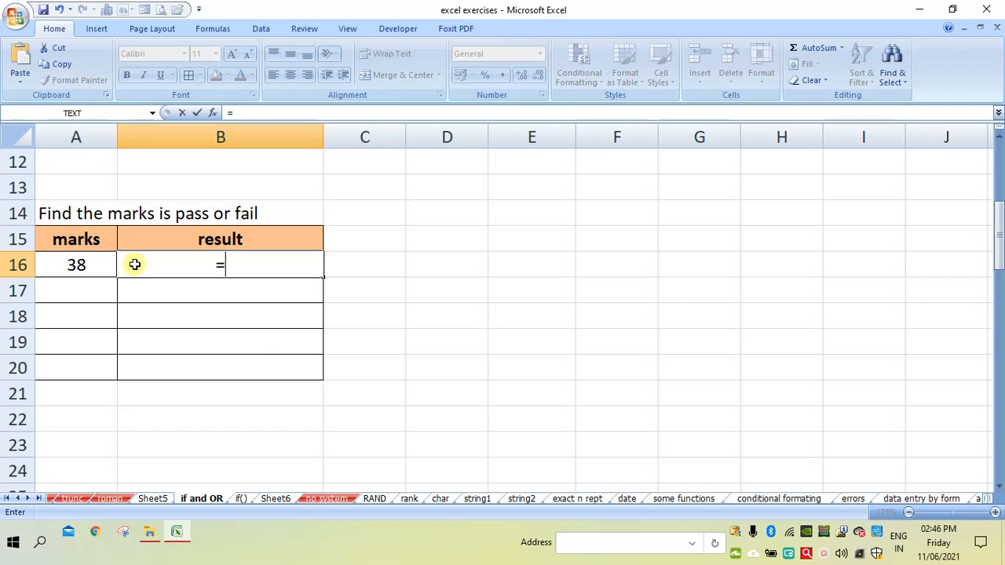
type("if")
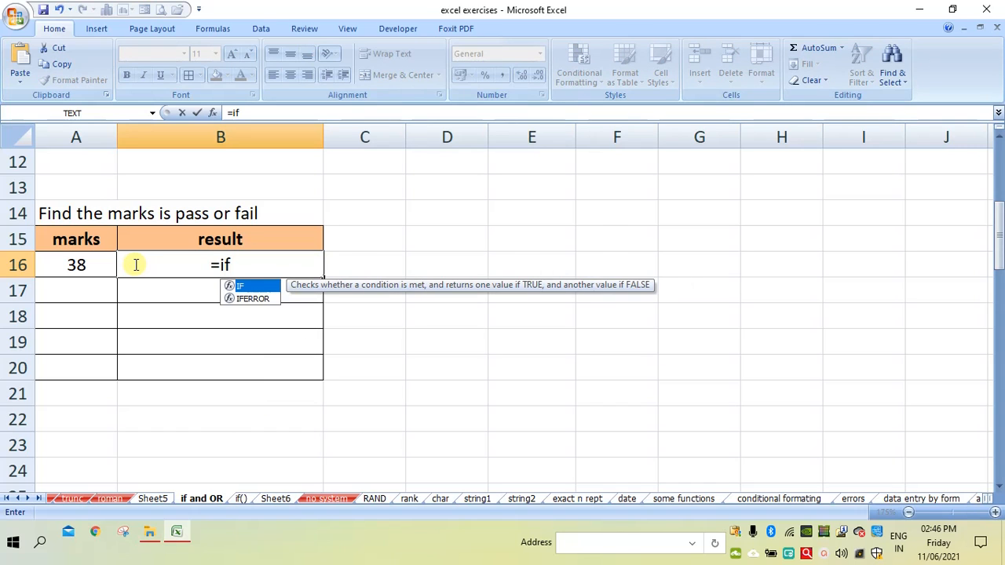
type("(")
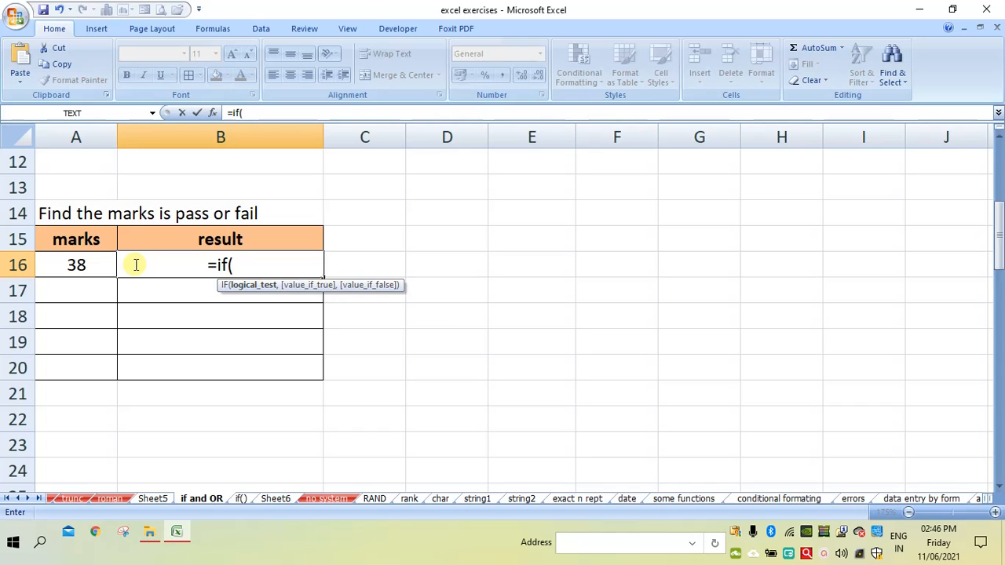
left_click(78, 264)
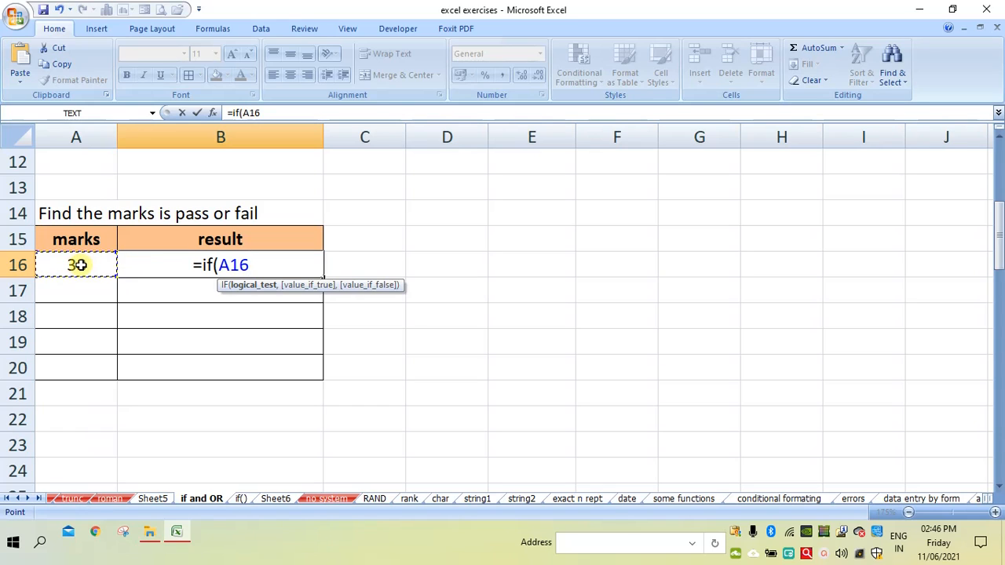
type(">")
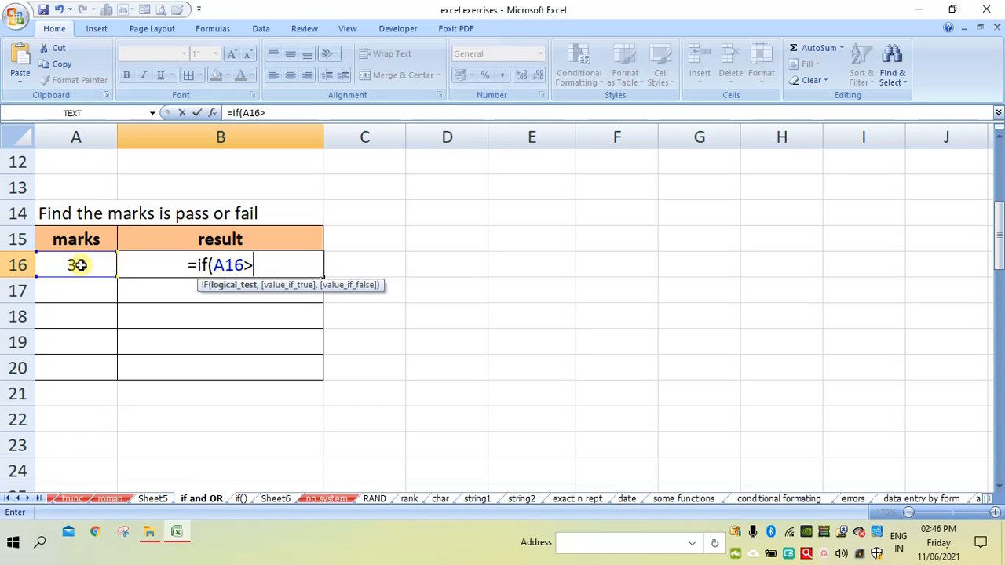
type("=")
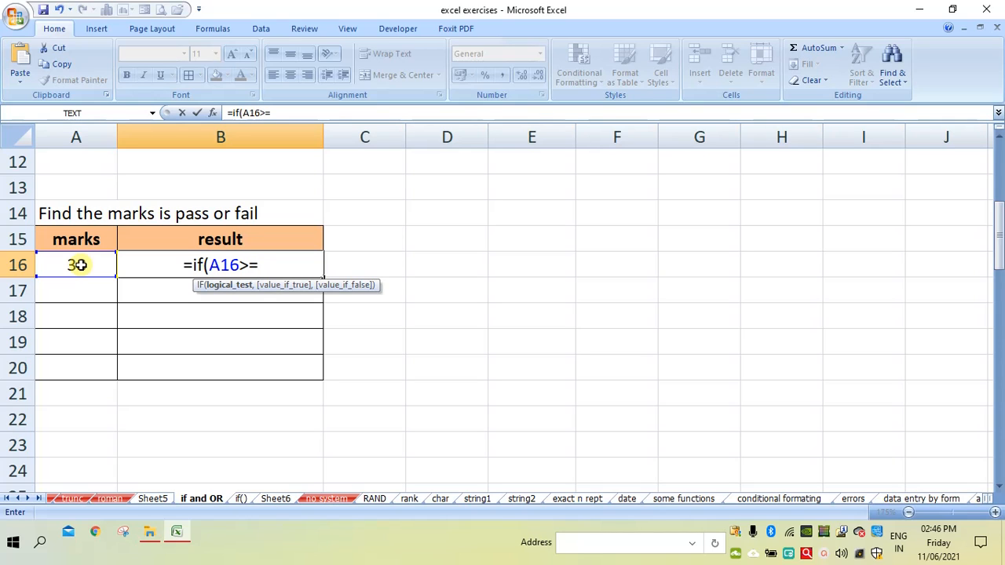
type("35")
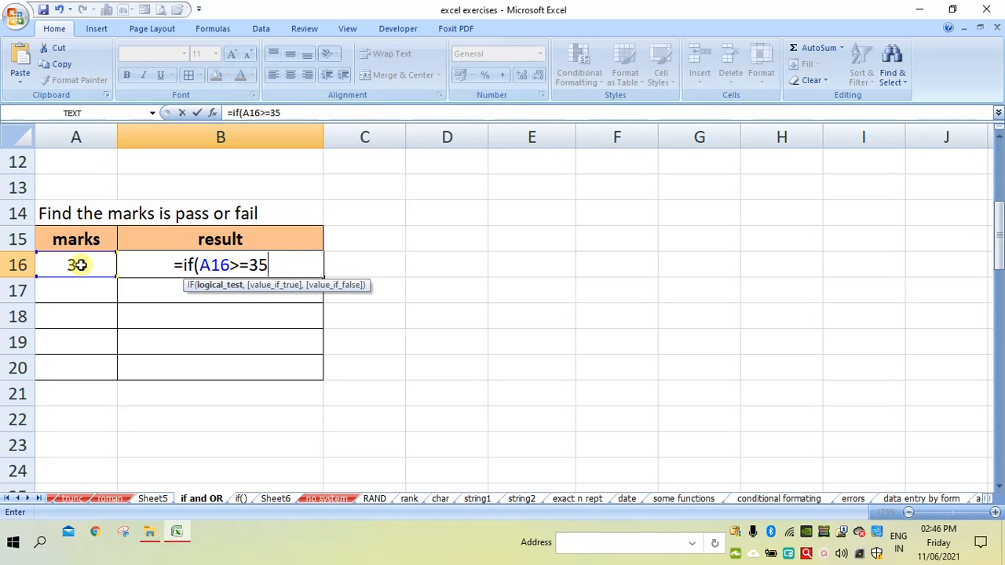
- Complete B16's IF formula with "pass" as the true value and "fail" as the false value, reviewing each argument before entering it
type(",\"")
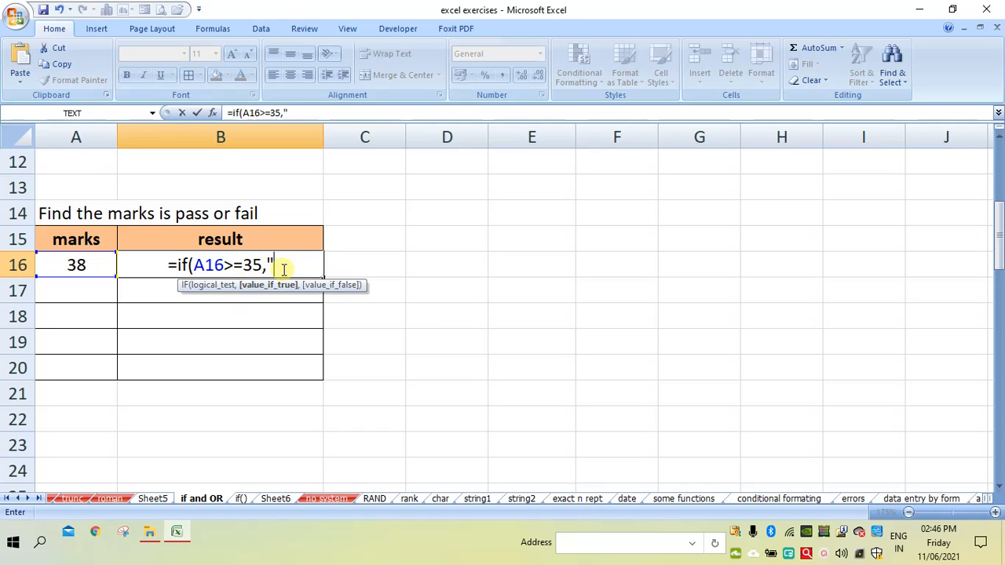
type("pa")
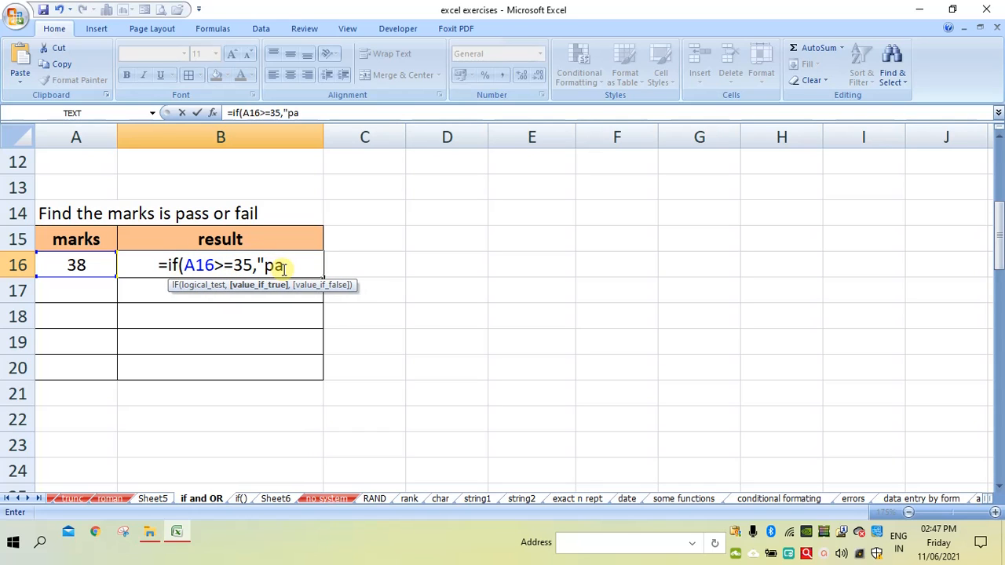
type("ss")
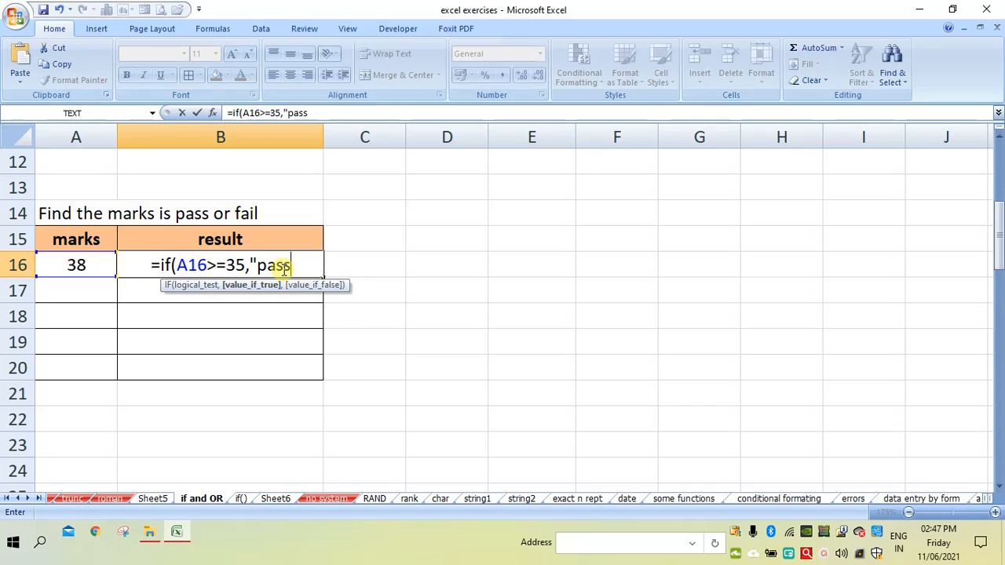
type("\"")
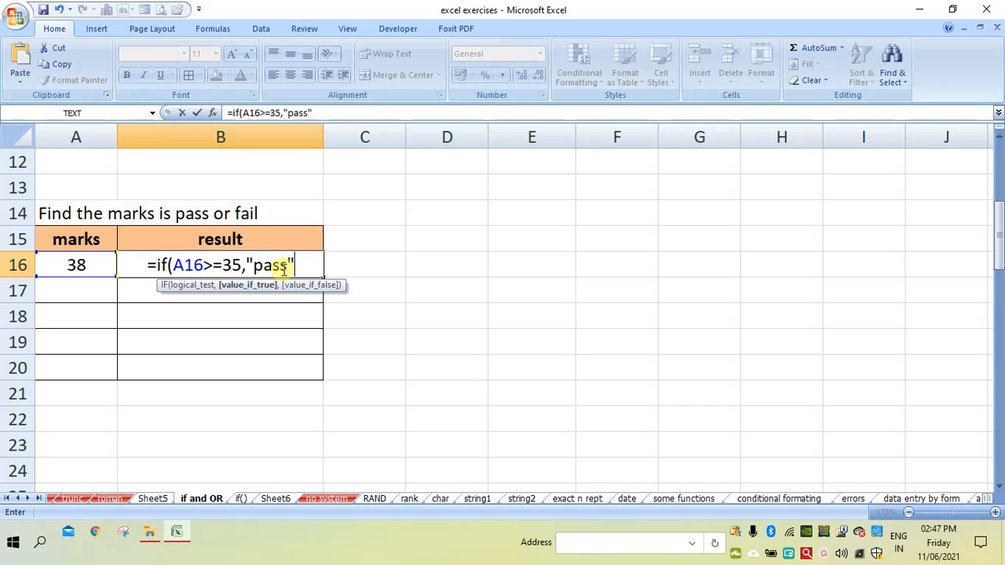
type(",\"")
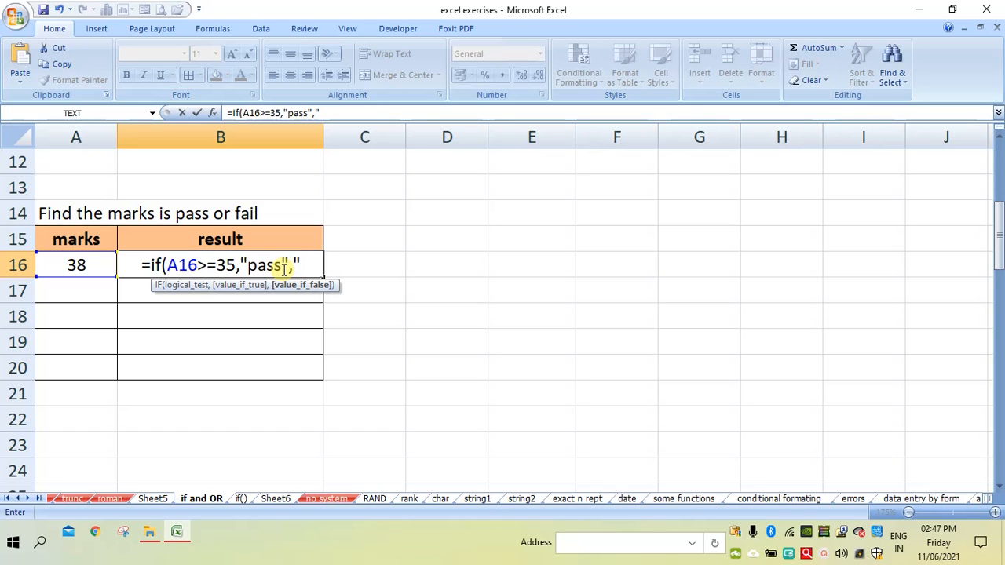
type("fai")
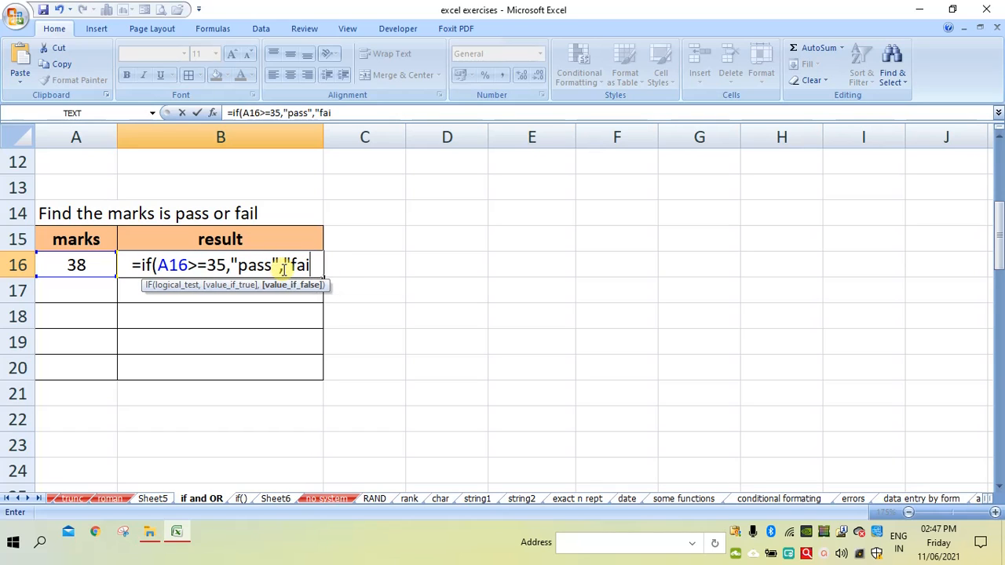
type("l\"")
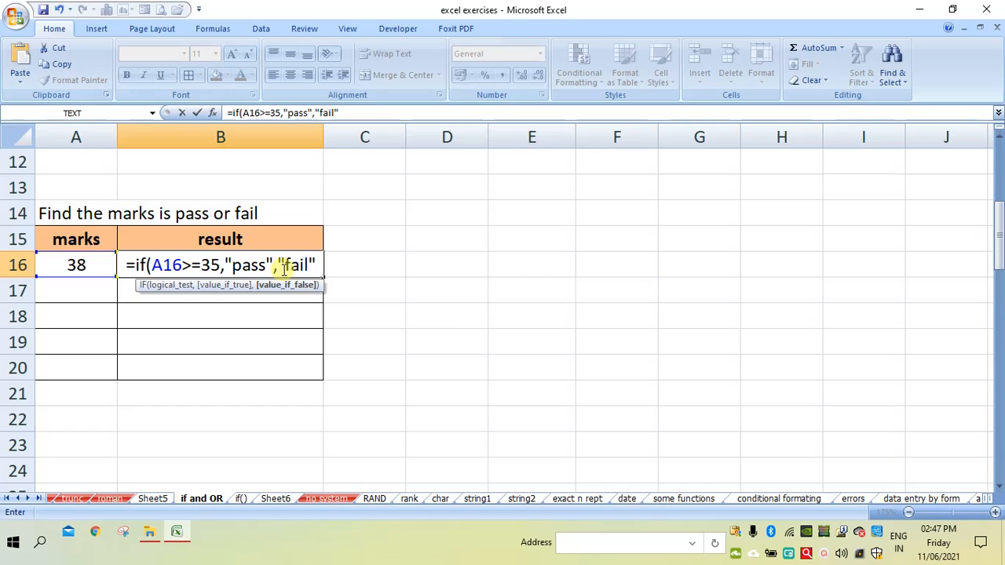
type(")")
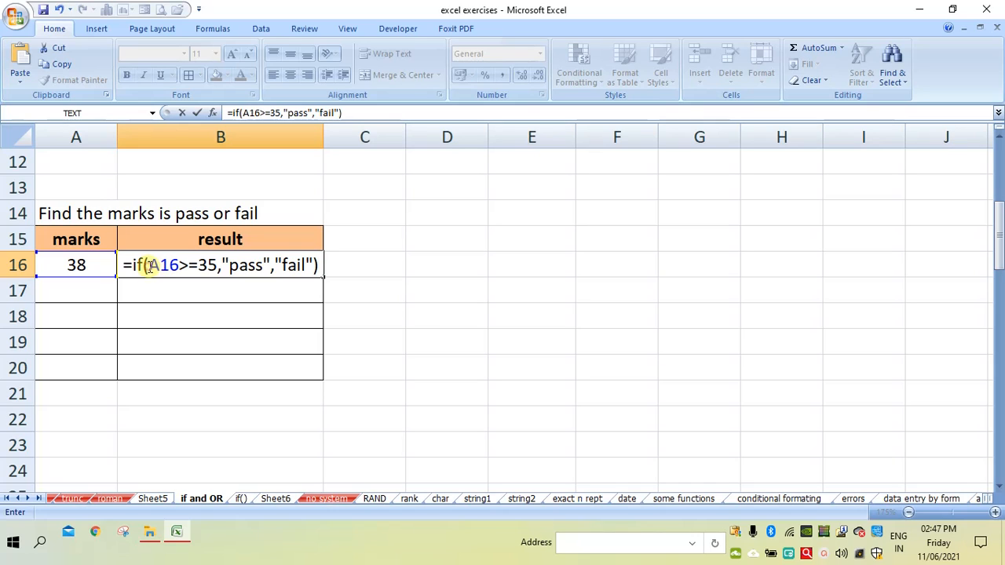
left_click_drag(150, 265, 217, 267)
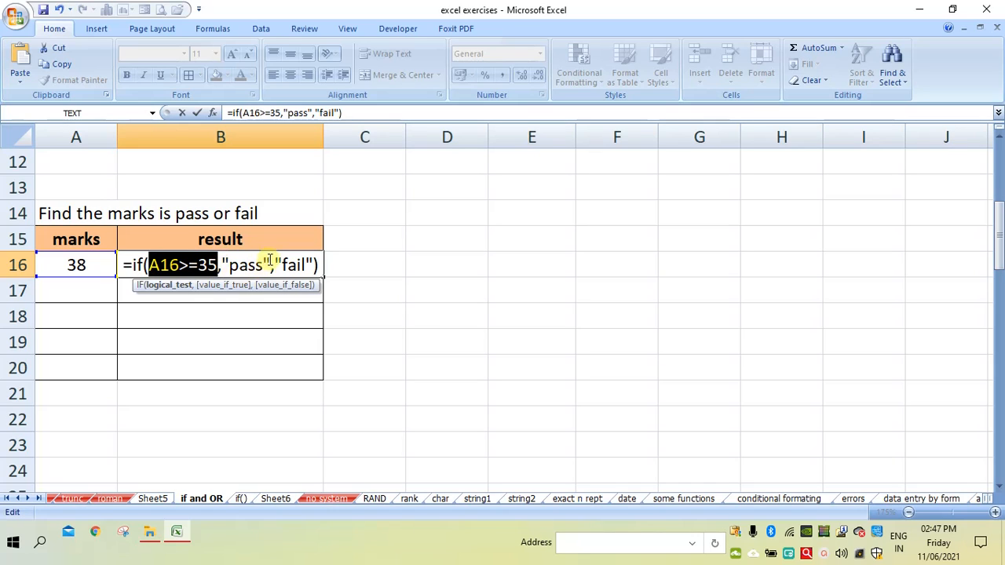
left_click_drag(223, 267, 271, 268)
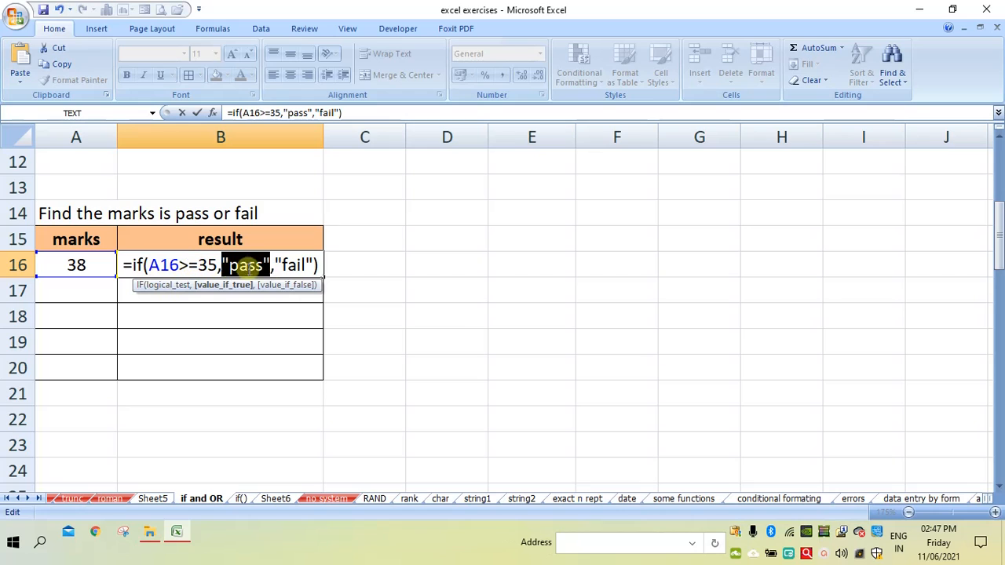
left_click_drag(274, 267, 313, 267)
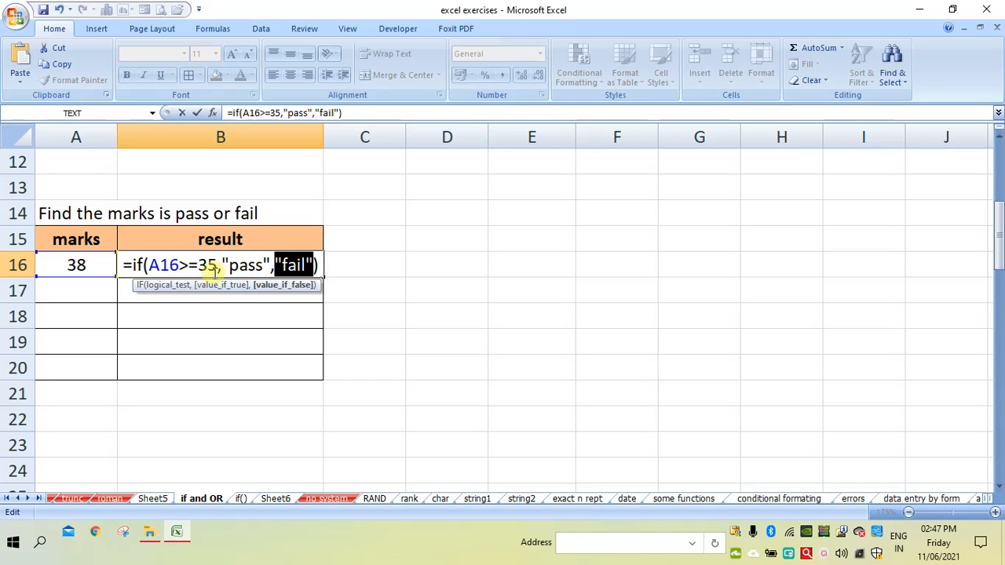
key("Return")
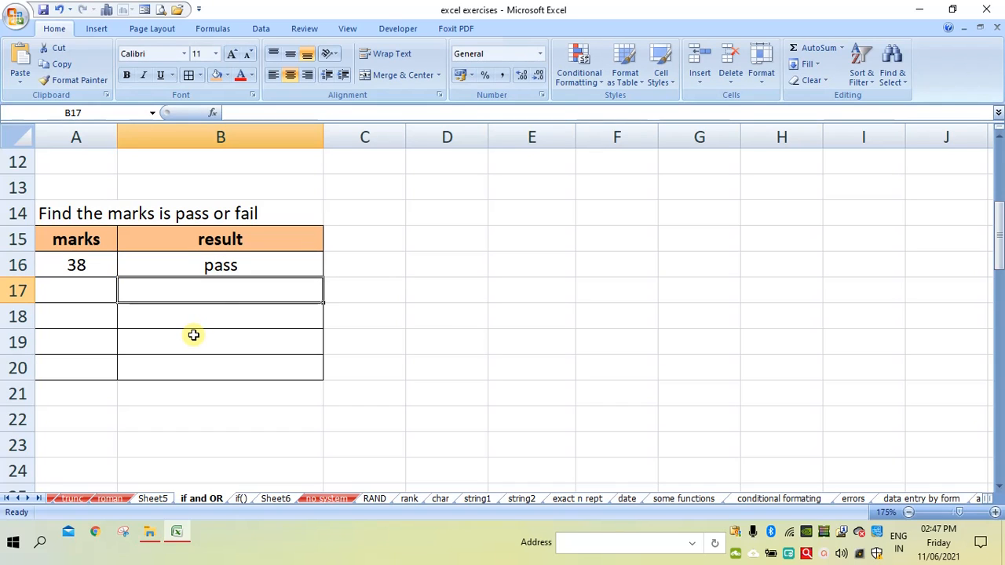
- Change the mark in A16 to 35 and review the IF formula in B16
left_click(86, 271)
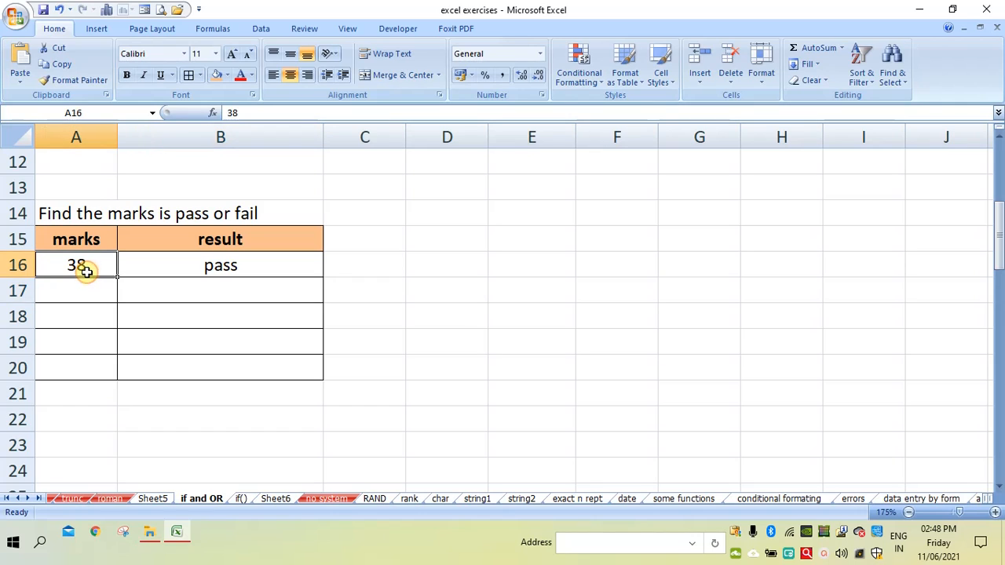
type("35")
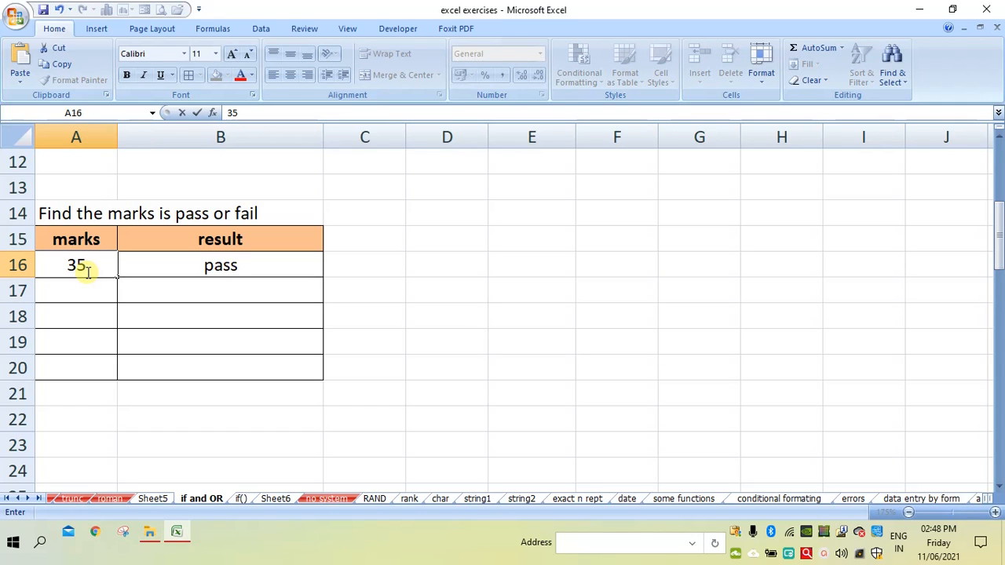
key("Return")
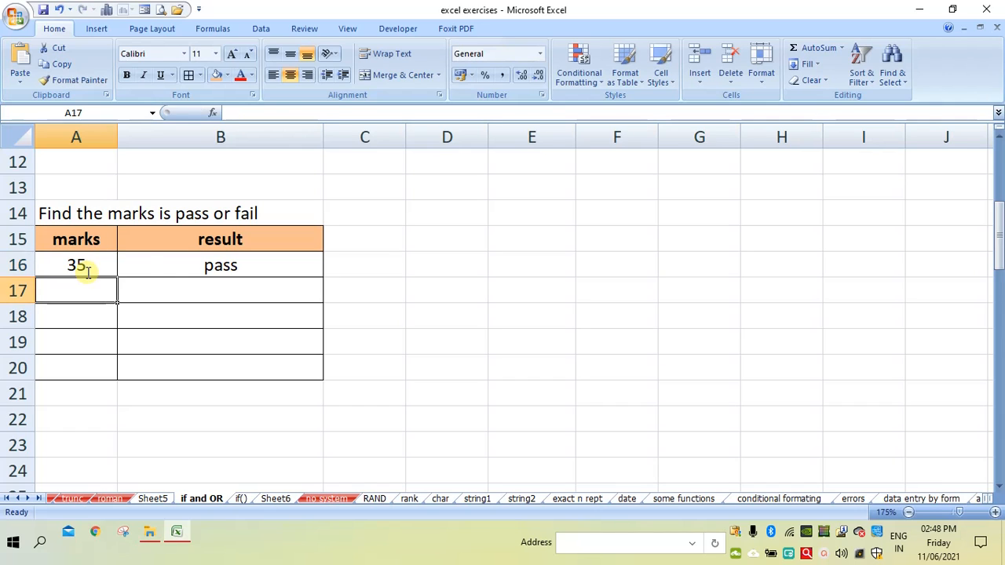
double_click(168, 265)
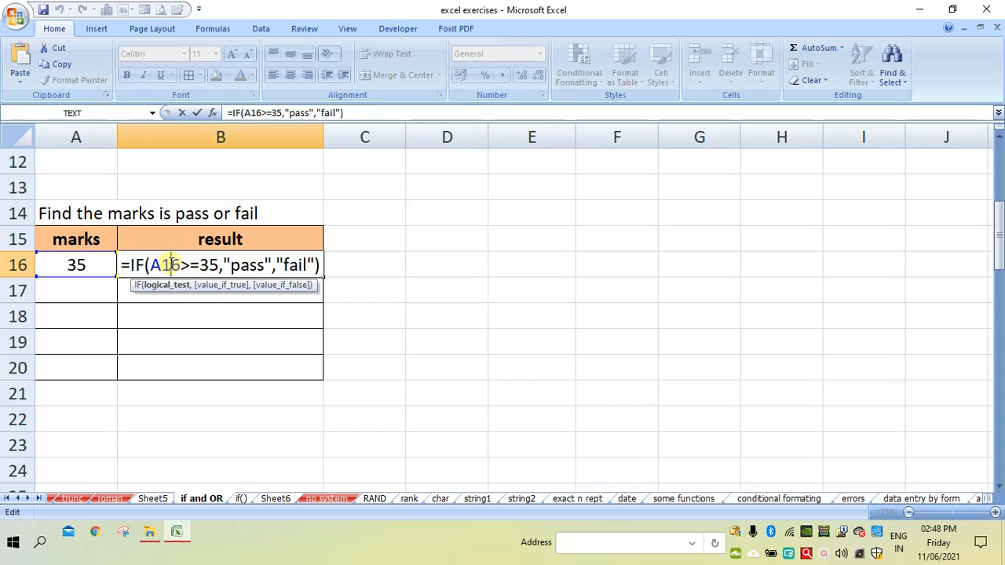
key("Return")
- Set the mark in A16 to 12 and review how B16's IF formula evaluates it
left_click(82, 259)
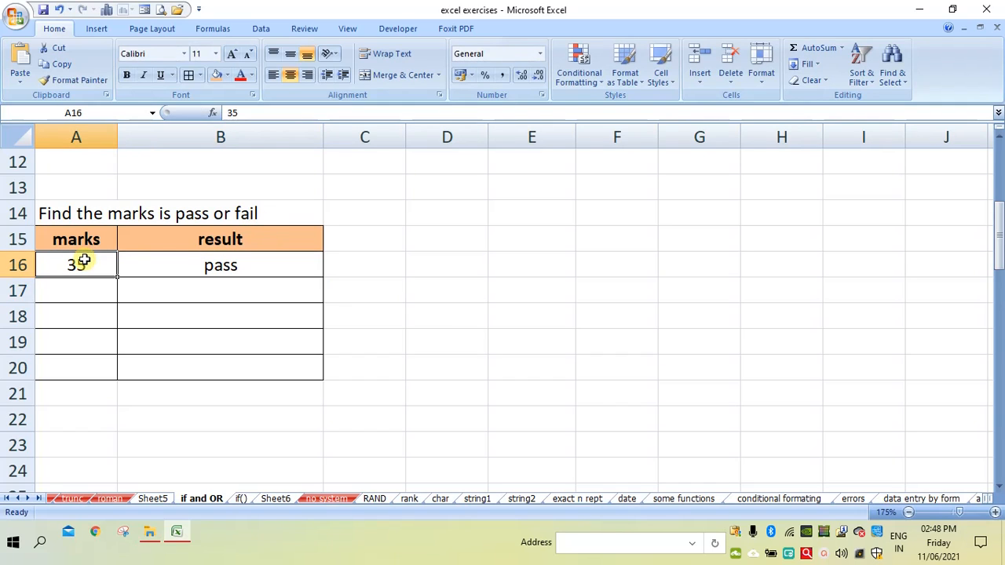
type("12")
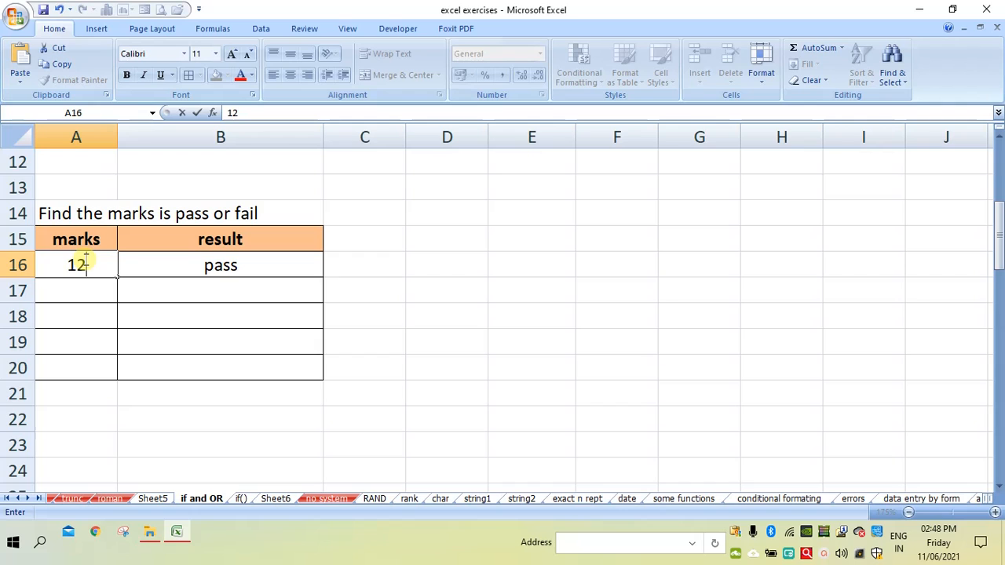
double_click(184, 258)
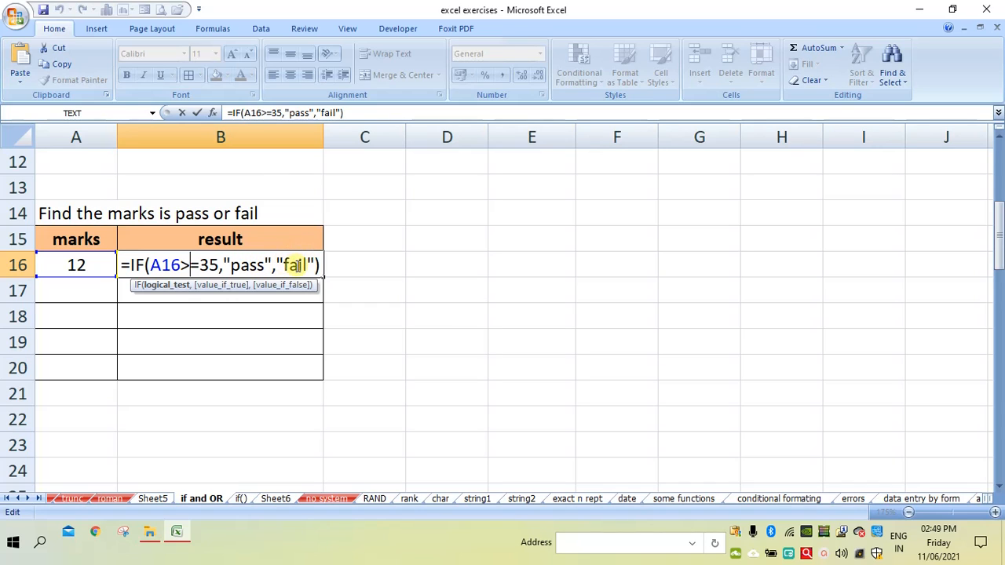
key("Return")
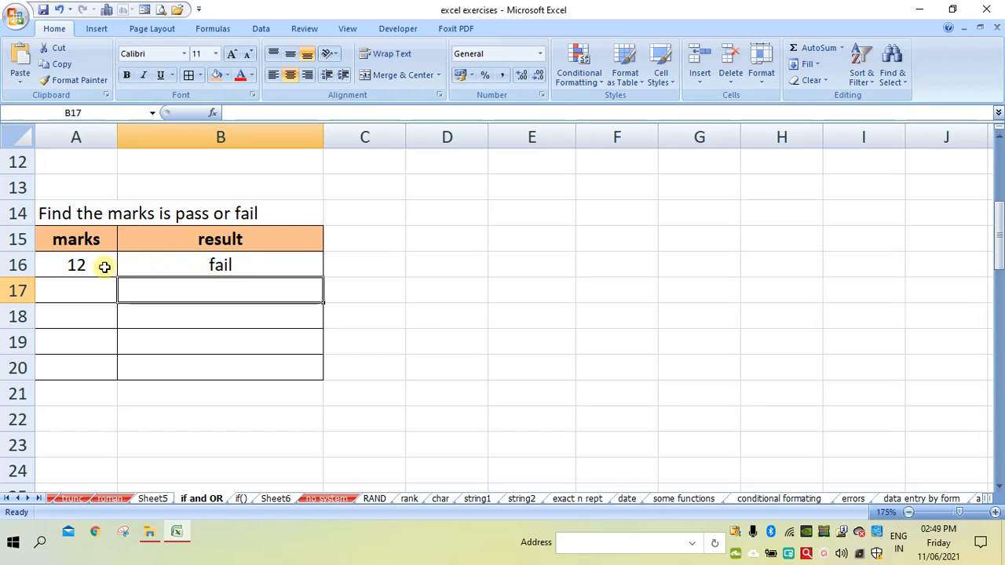
- Enter the marks 45, 56, 67 and 8 in cells A17 to A20
left_click(89, 290)
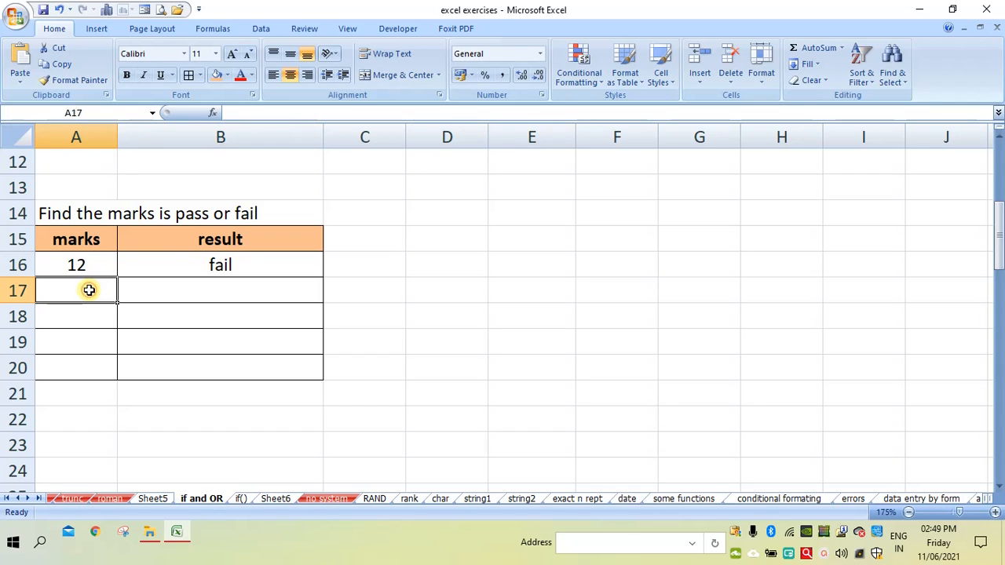
type("45")
key("Return")
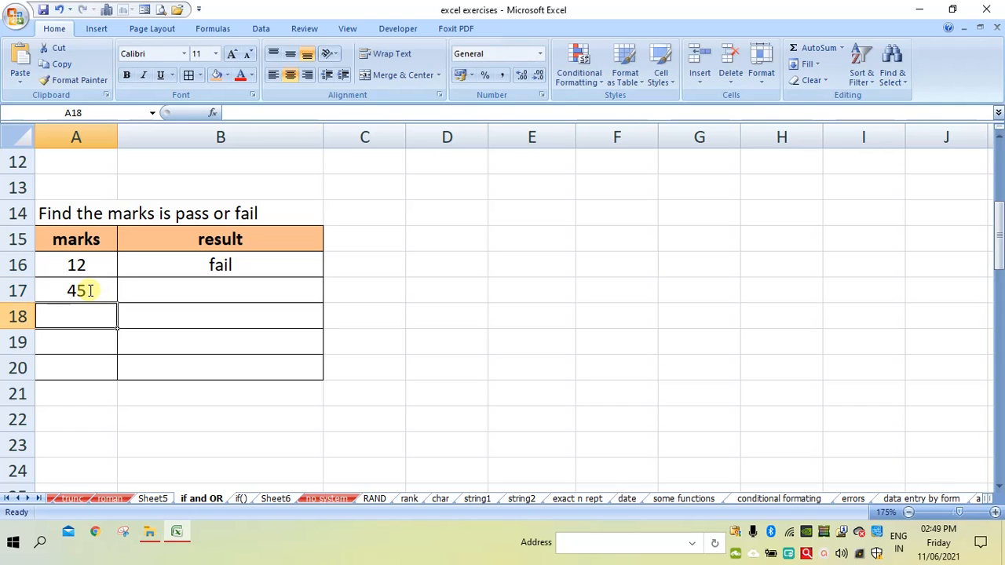
type("56")
key("Return")
type("67")
key("Return")
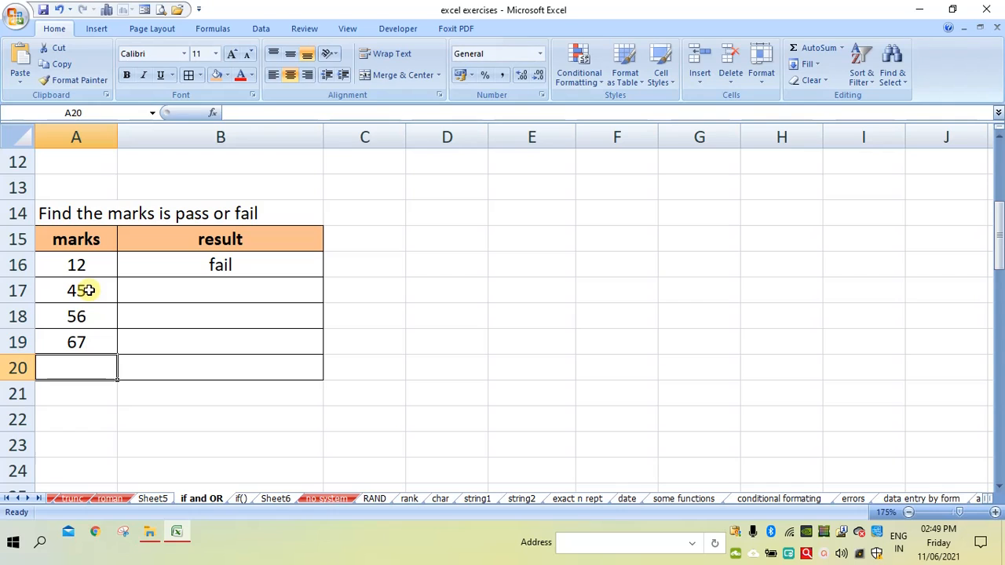
type("8")
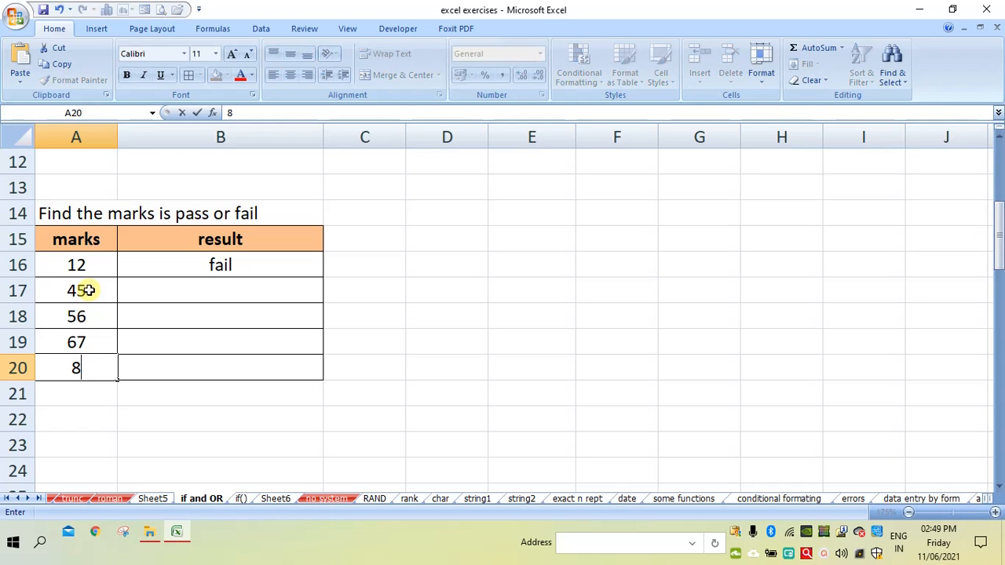
left_click(211, 463)
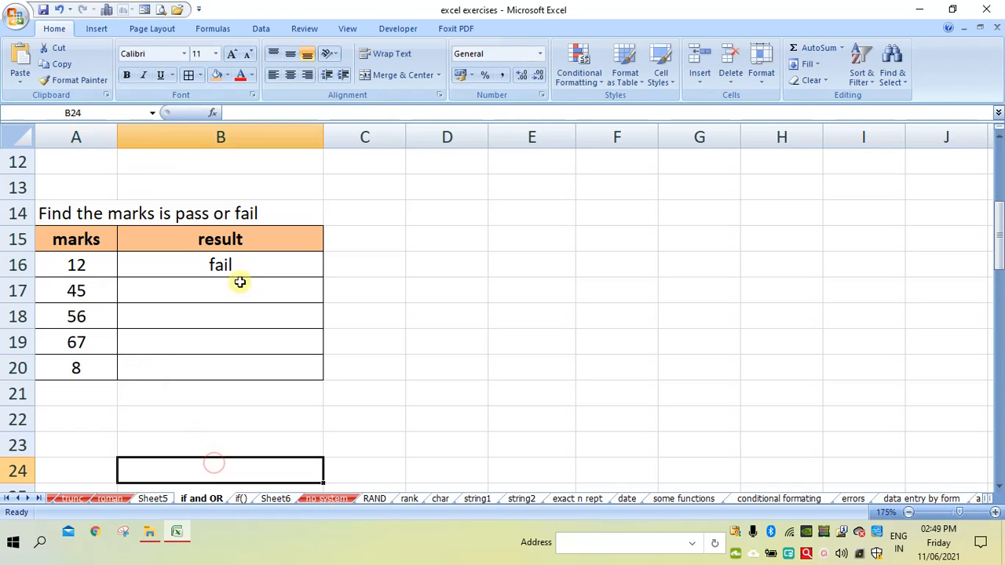
- Fill the pass-or-fail IF formula from B16 down through B20
left_click(234, 264)
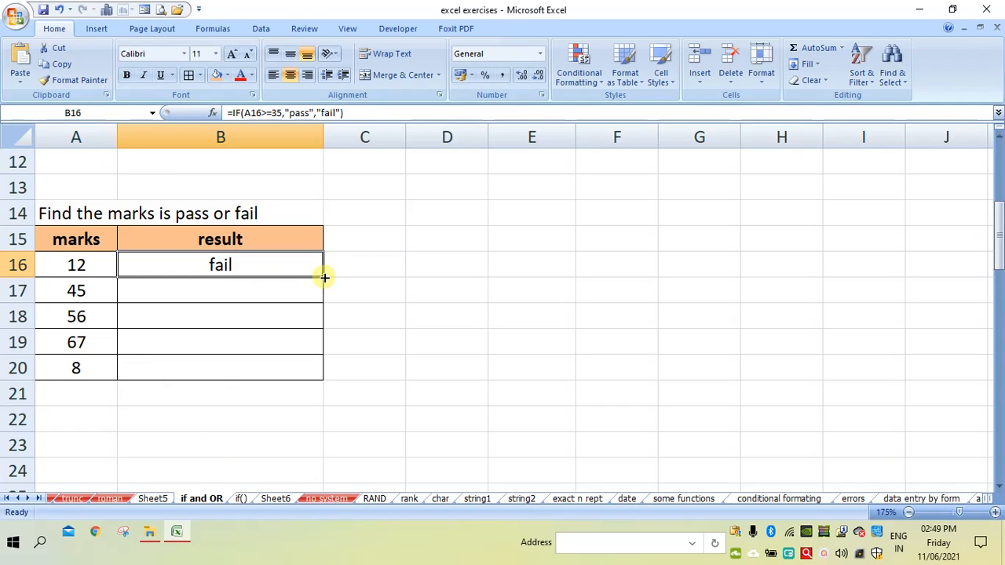
left_click_drag(324, 277, 311, 377)
left_click(396, 348)
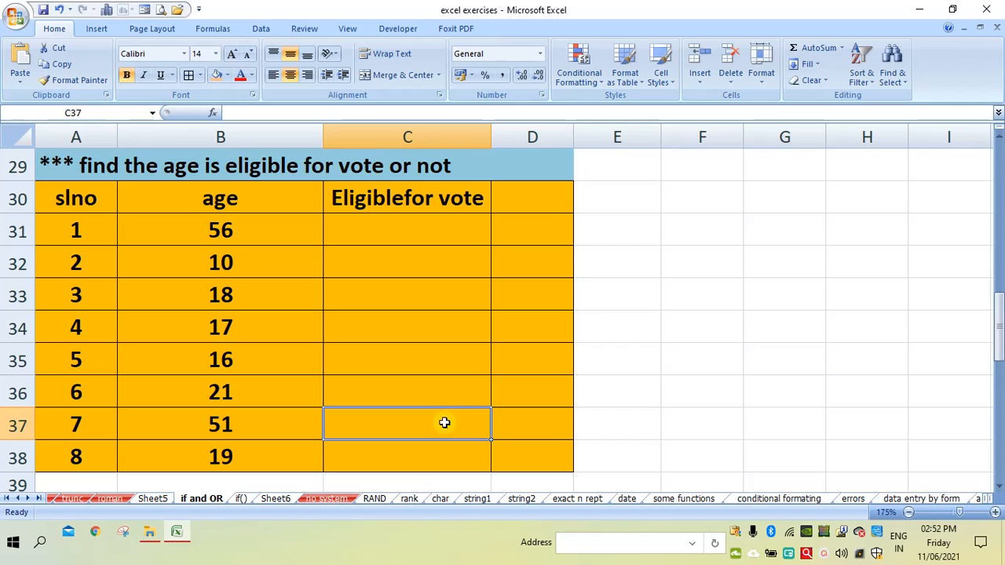
- Enter an IF formula in C31 that returns "eligible" when B31>=18 and "not eligible" otherwise
left_click(347, 236)
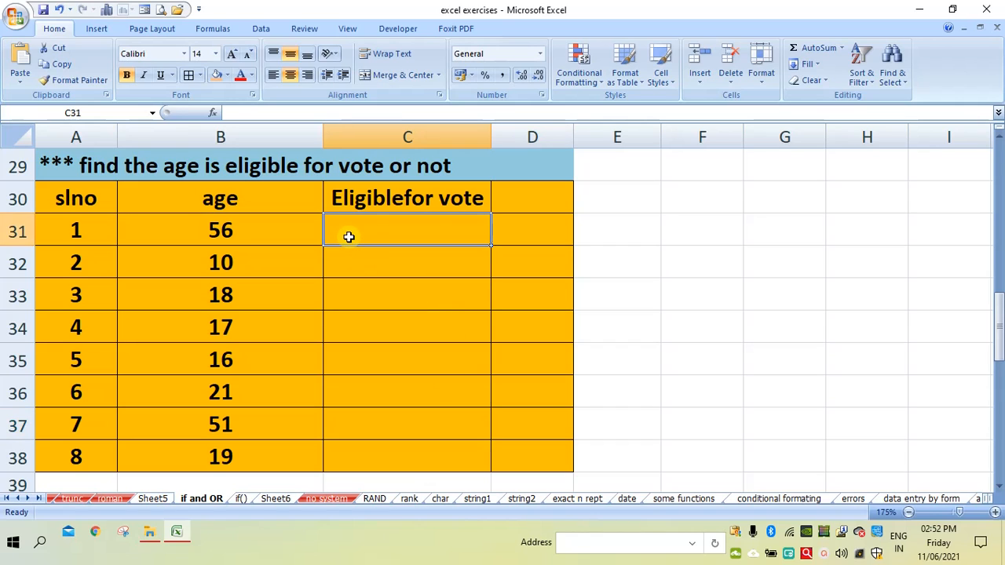
type("=")
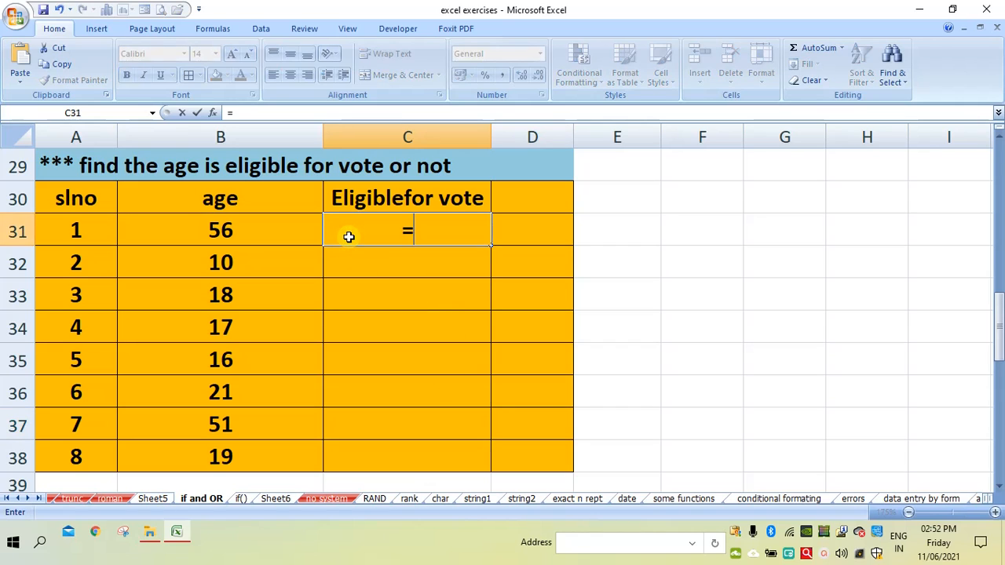
type("if")
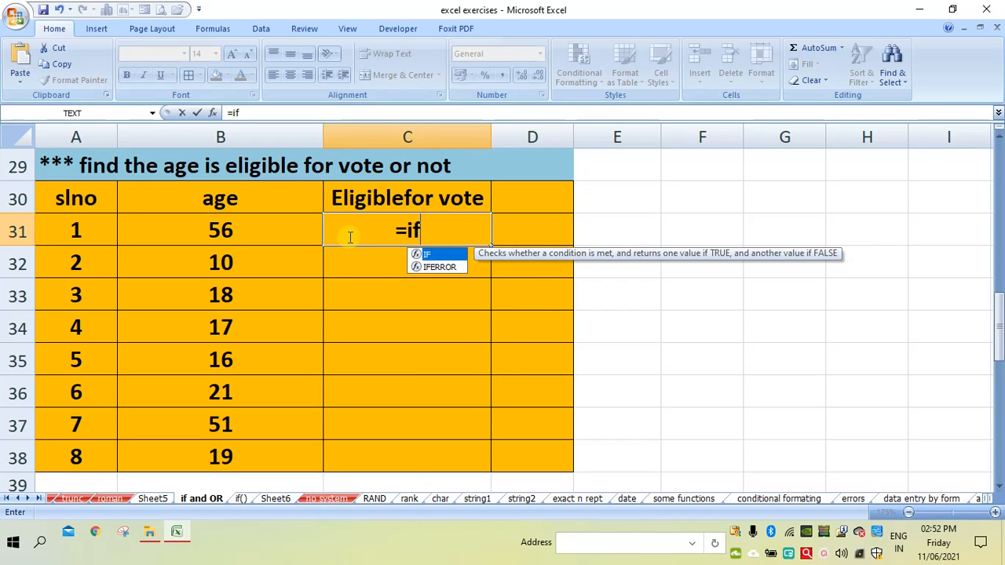
type("(")
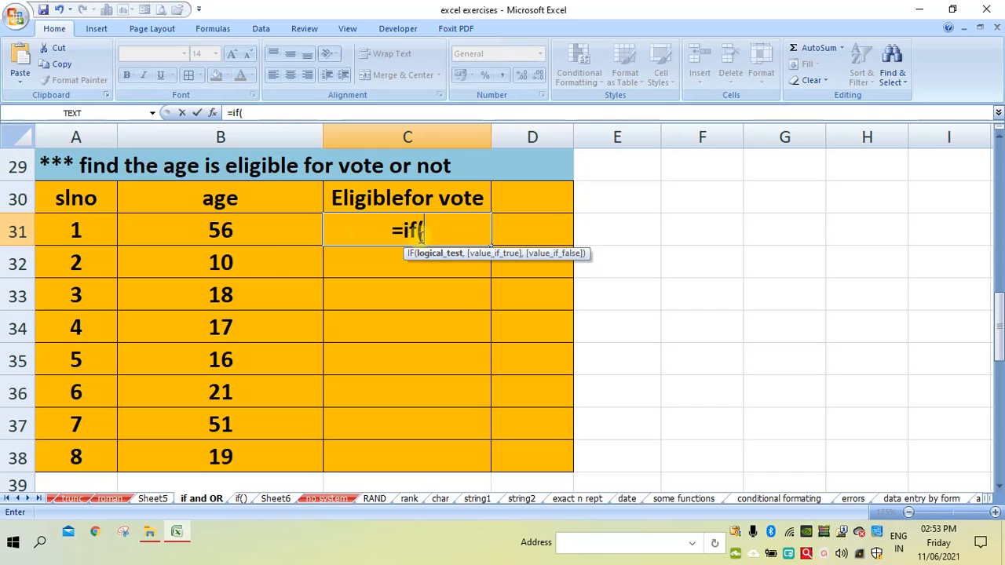
left_click(267, 235)
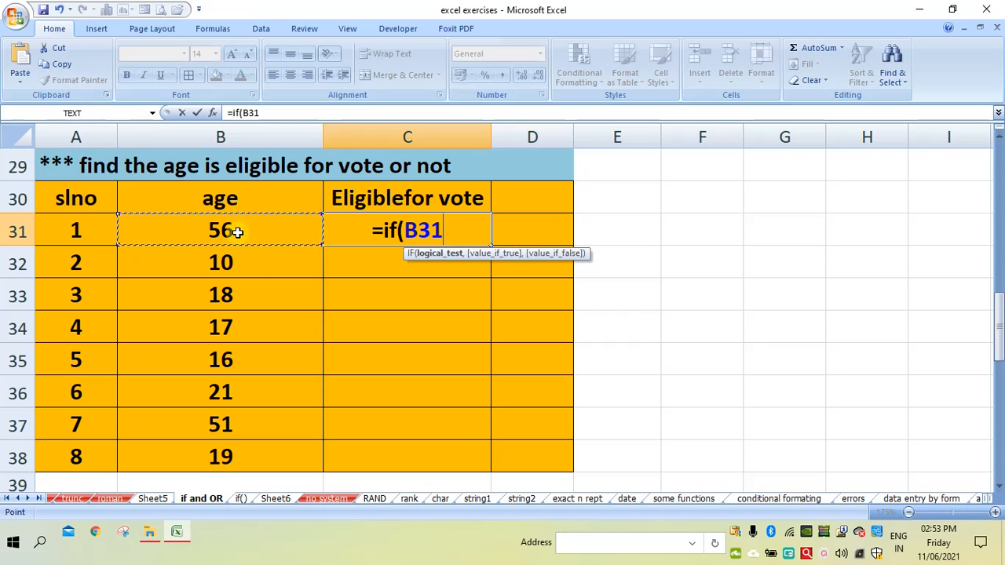
type(">=")
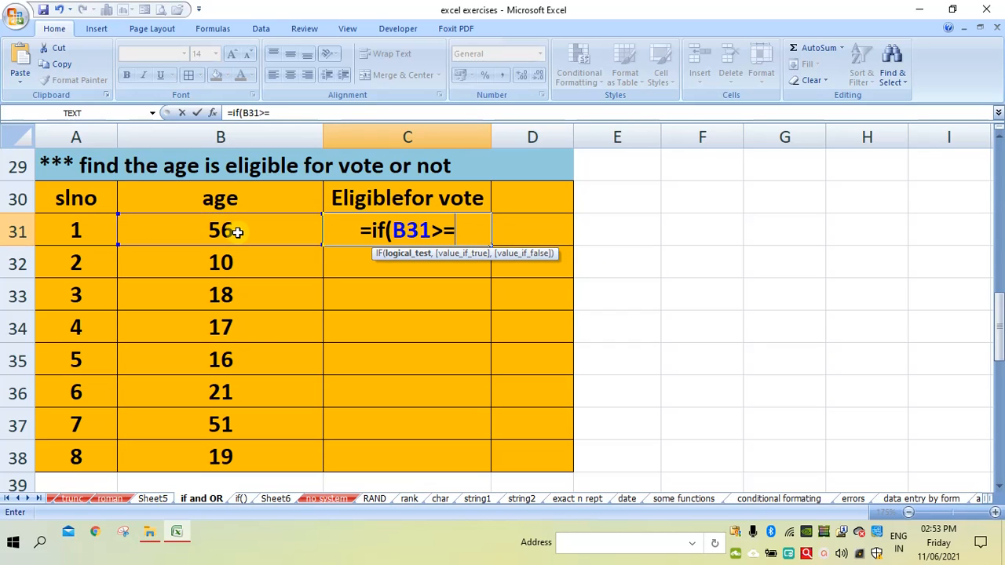
type("18,\"")
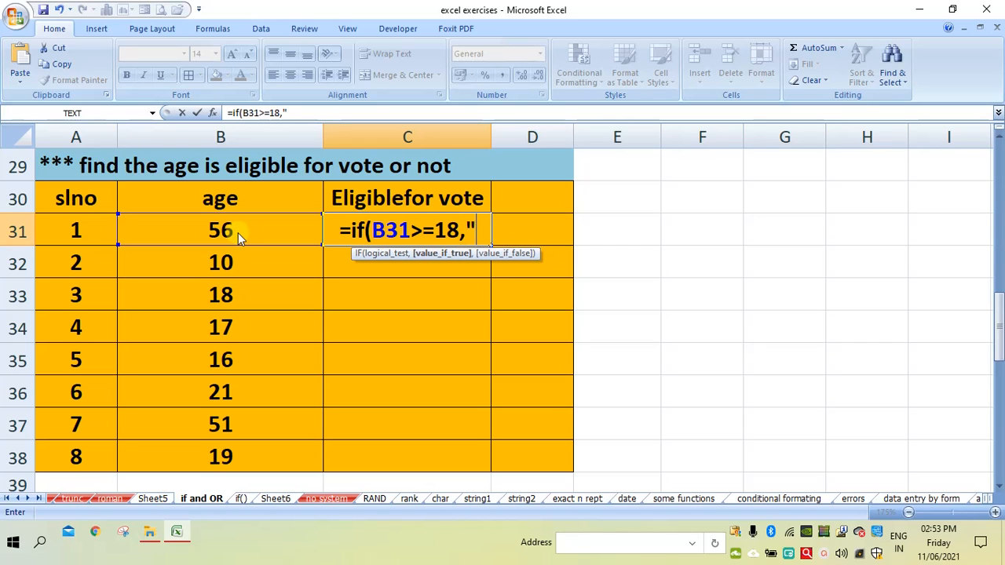
type("eligible\"")
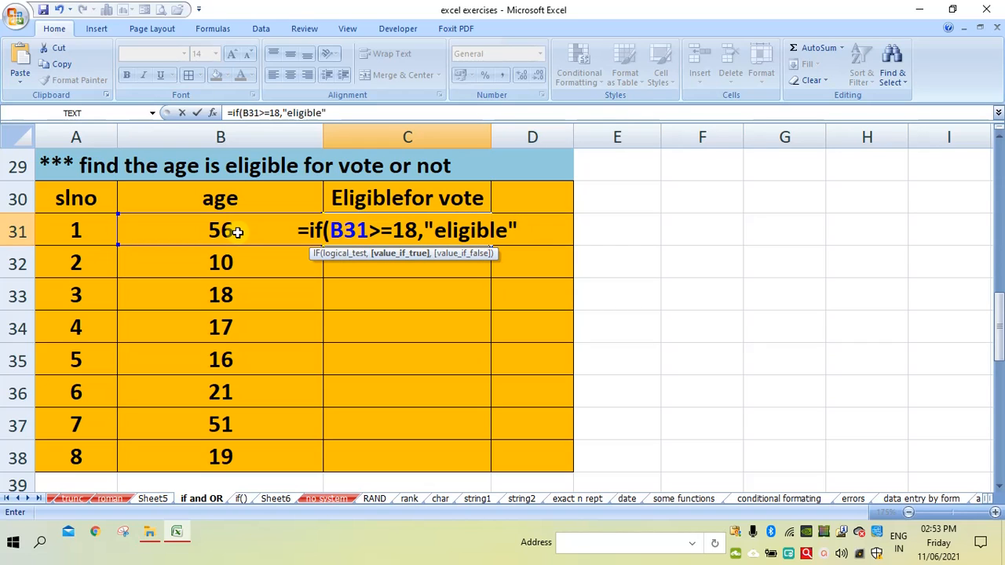
type(",\"no")
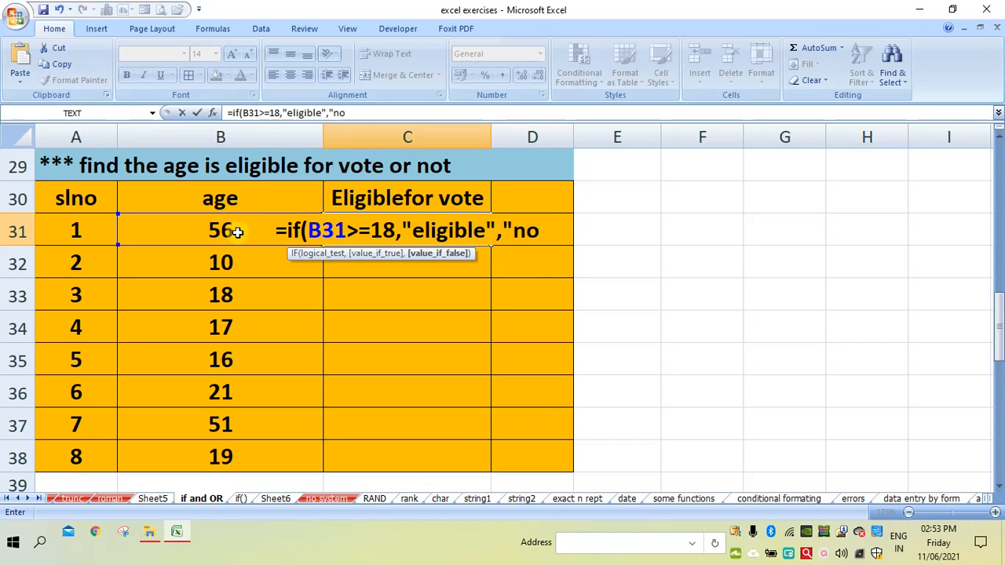
type("t eligible\")")
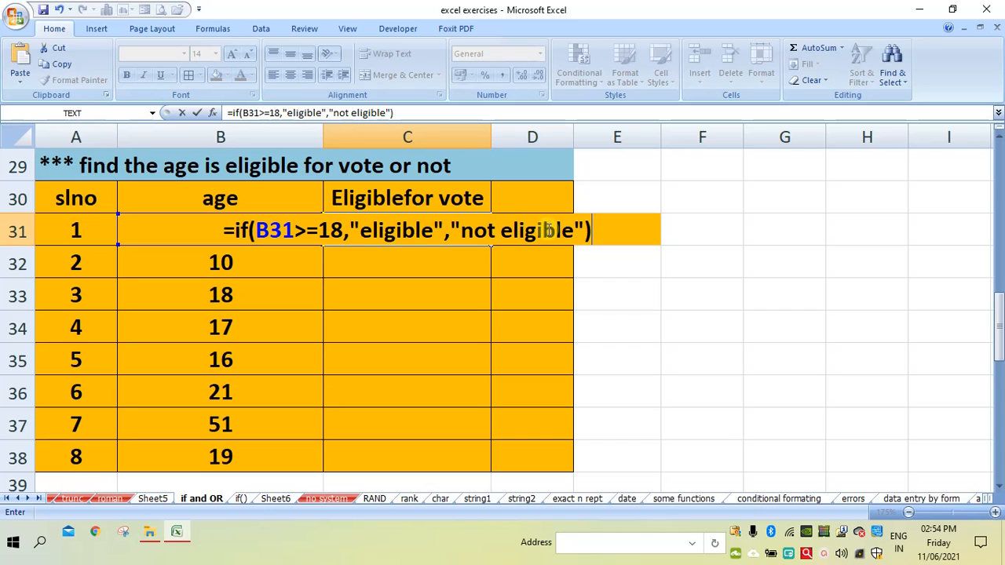
key("Return")
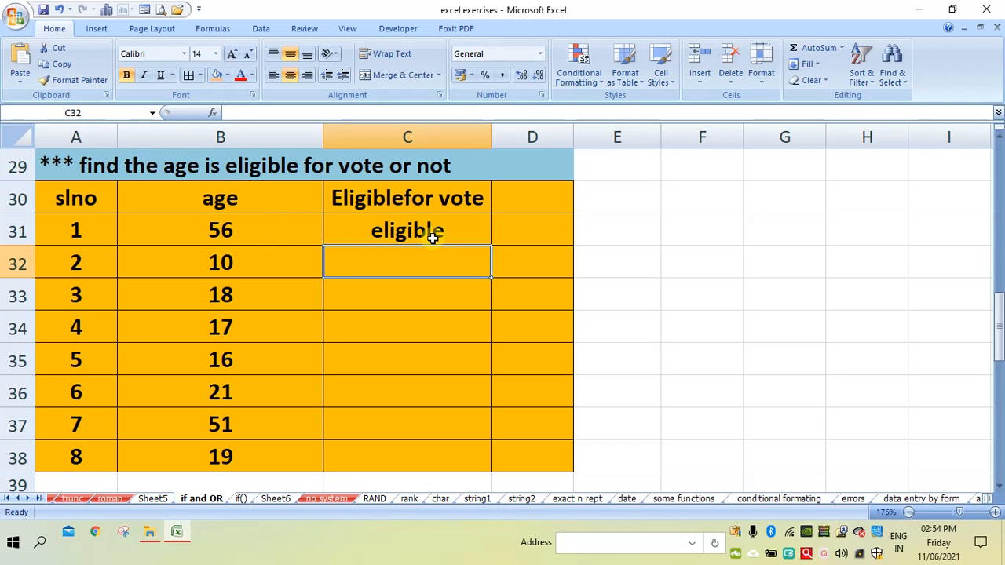
- Set the age in B31 to 16 to test the eligibility formula
left_click(267, 231)
type("16")
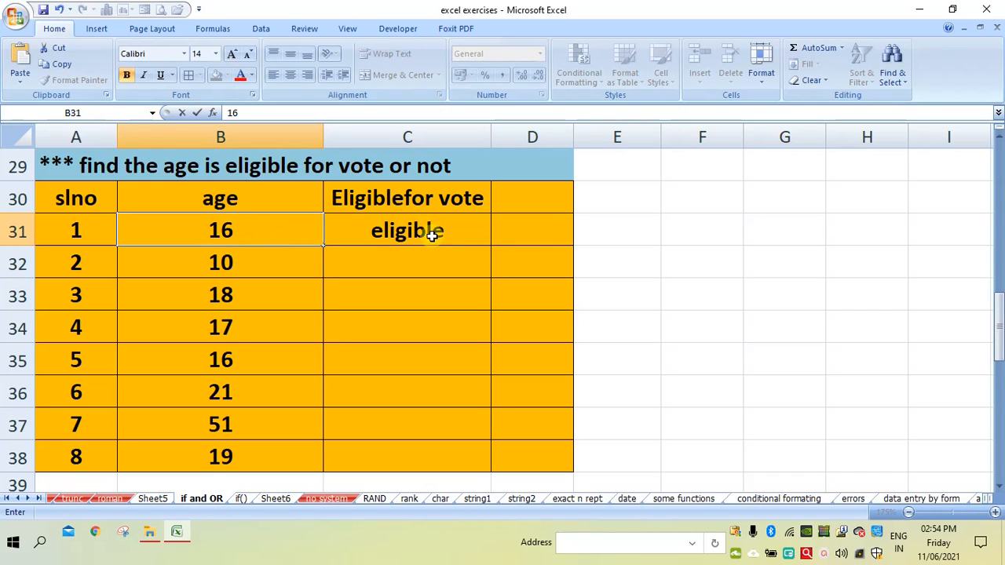
key("Return")
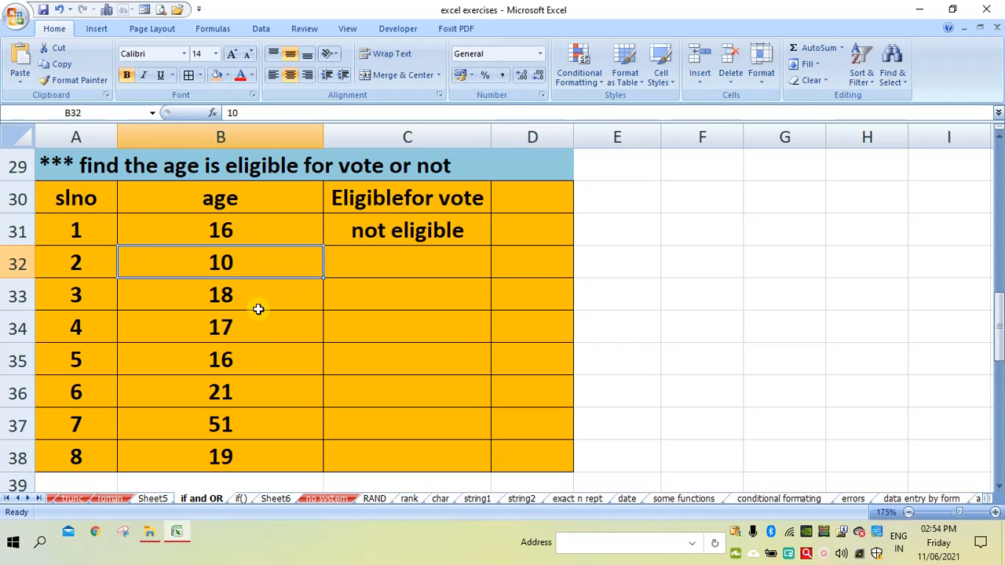
- Fill the voting eligibility formula from C31 down through C38
left_click(404, 227)
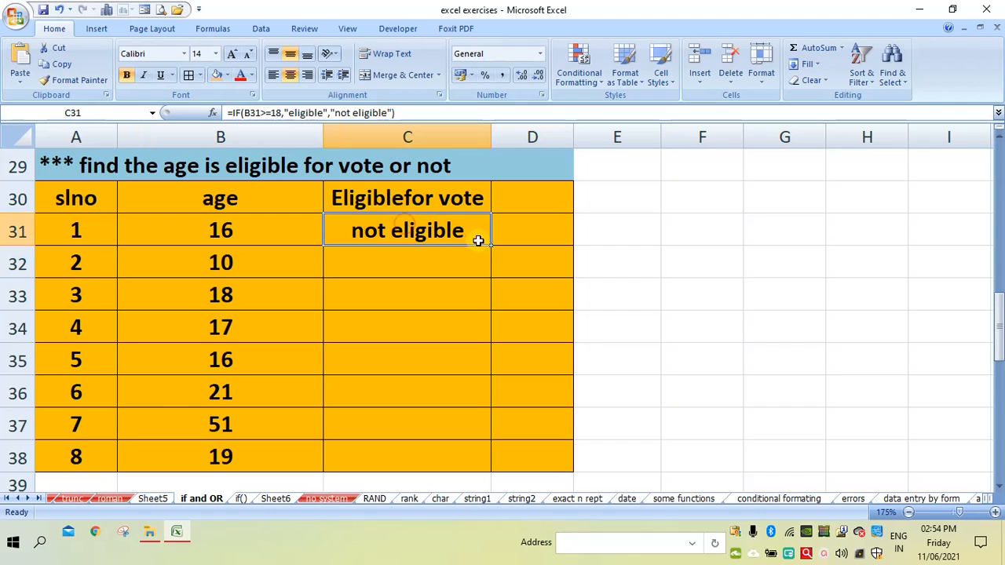
left_click_drag(491, 247, 460, 463)
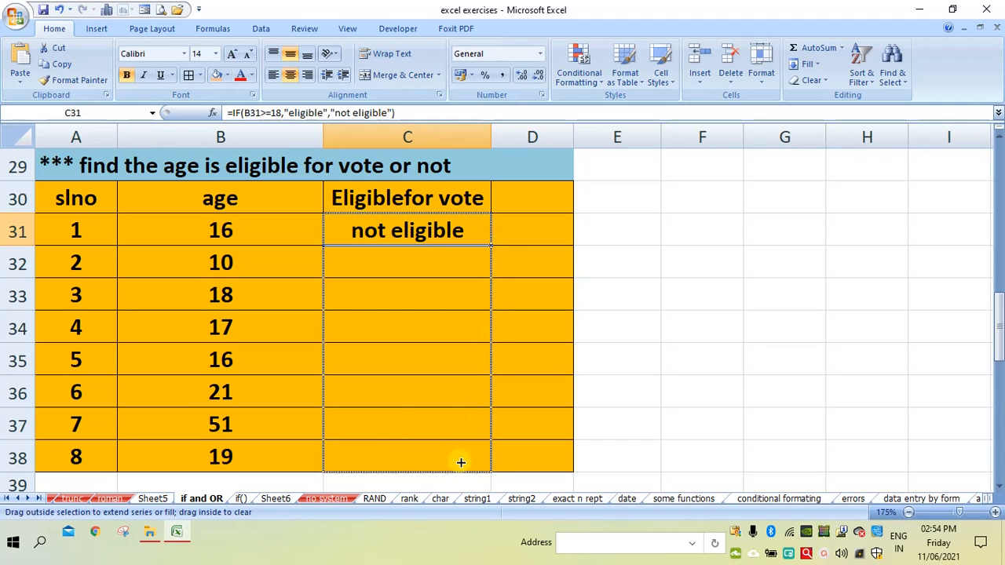
left_click_drag(461, 462, 461, 463)
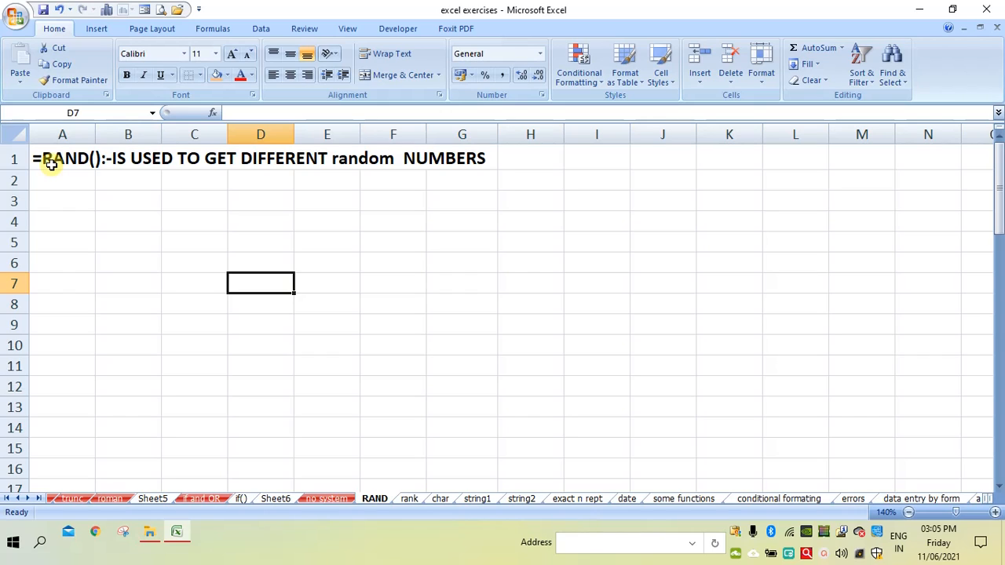
- Enter the formula =RAND() in cell B3 of the RAND sheet and review it
left_click(109, 203)
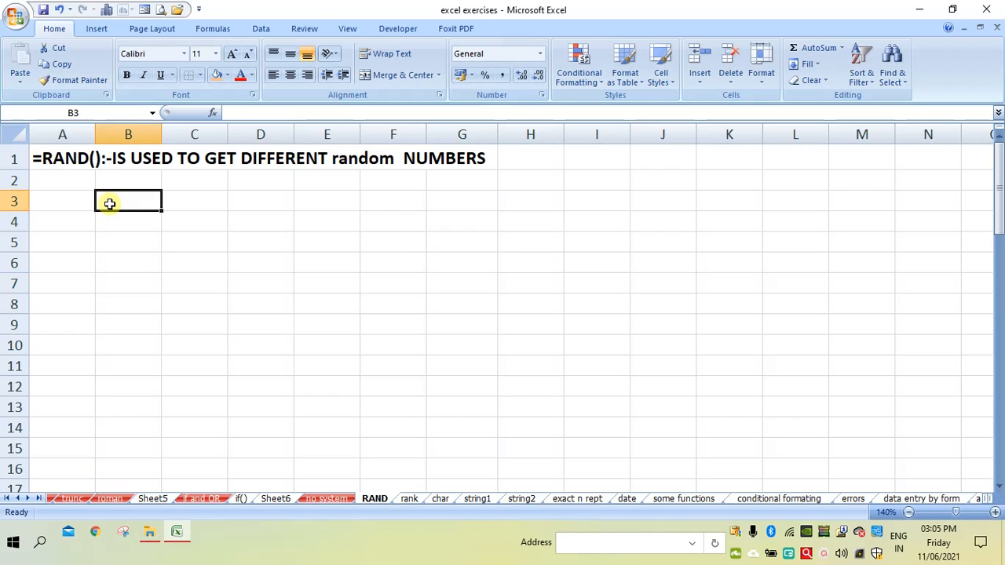
type("=")
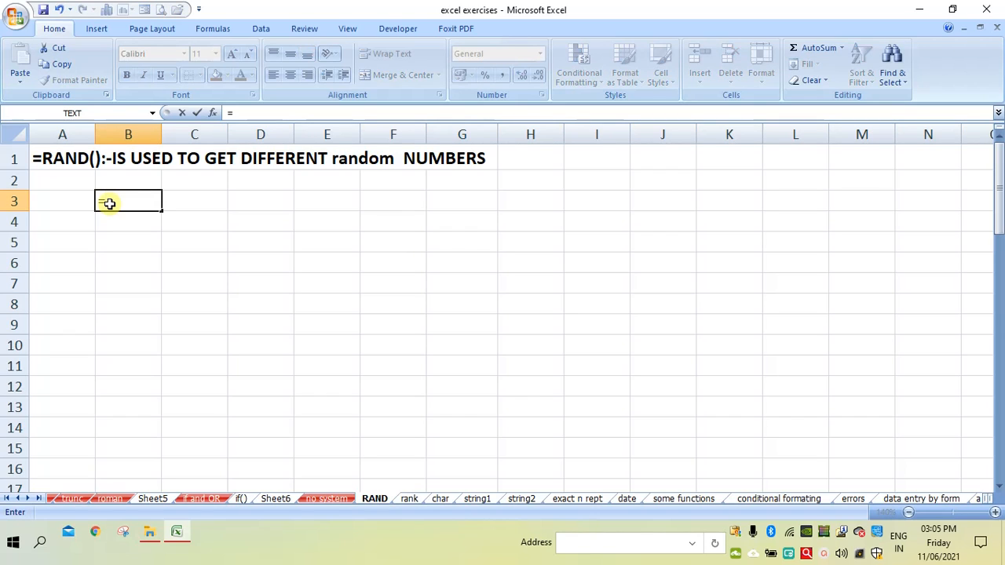
type("rand()")
key("Return")
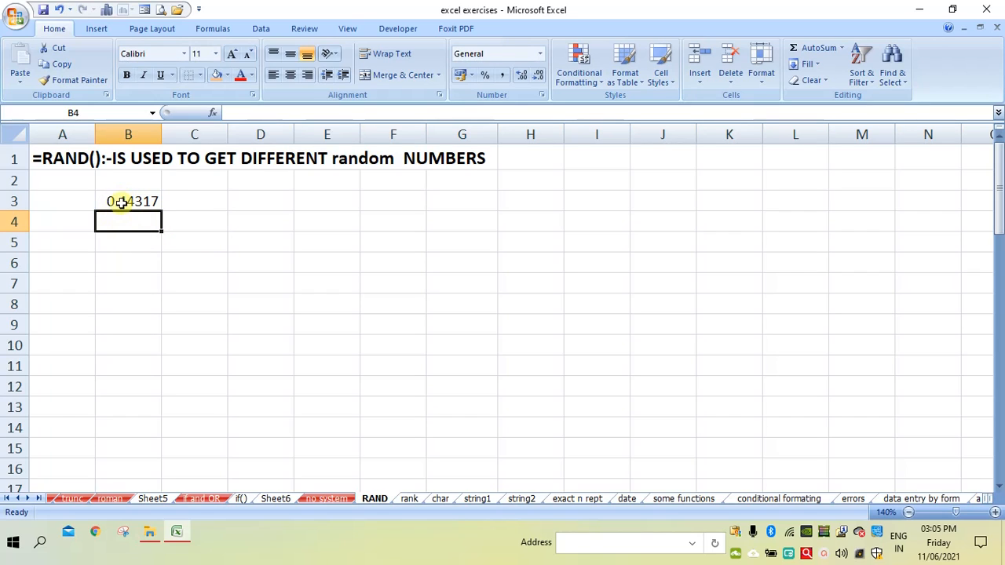
left_click(126, 202)
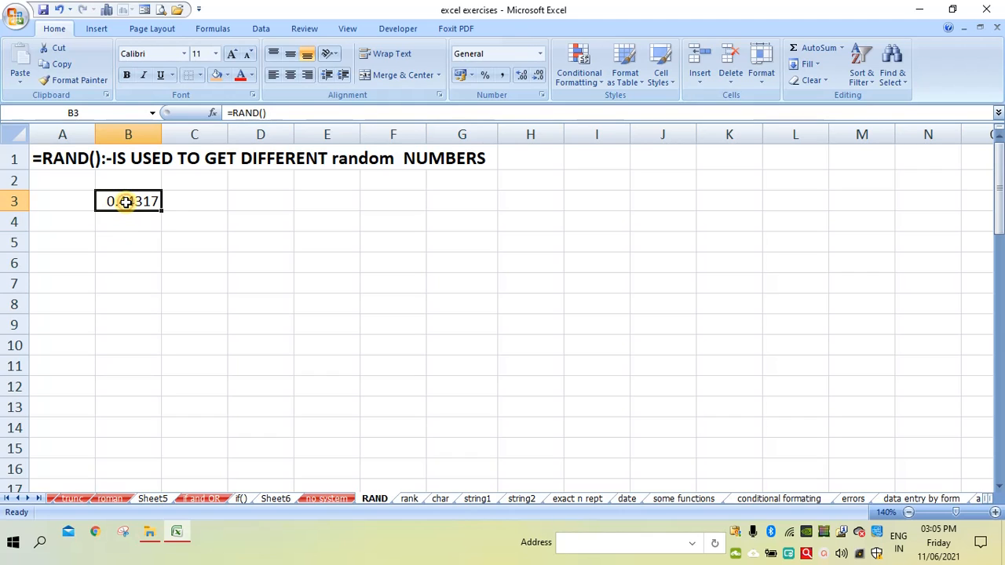
- Recalculate the workbook repeatedly with Calculate Now to generate new random numbers in B3
left_click(126, 238)
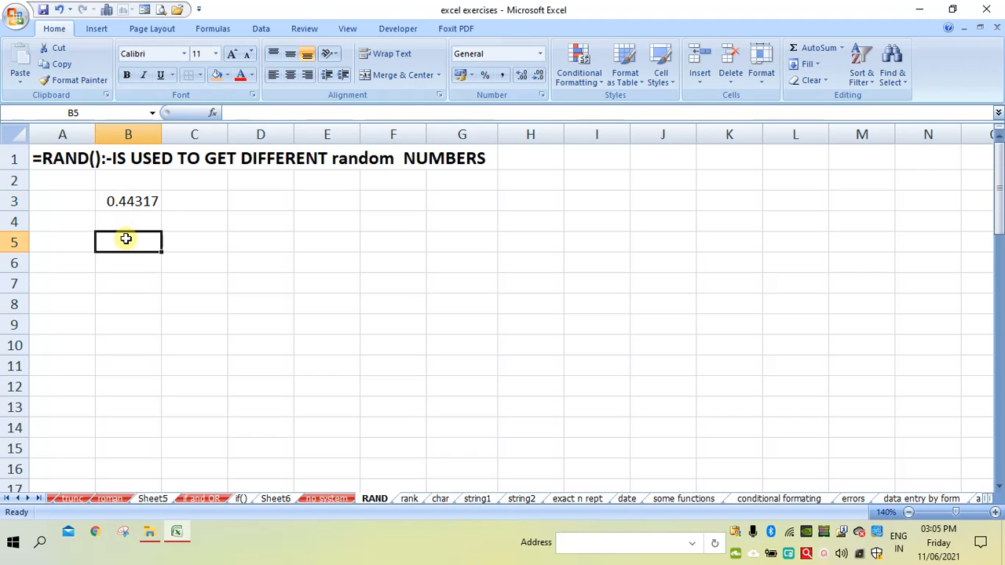
left_click(220, 29)
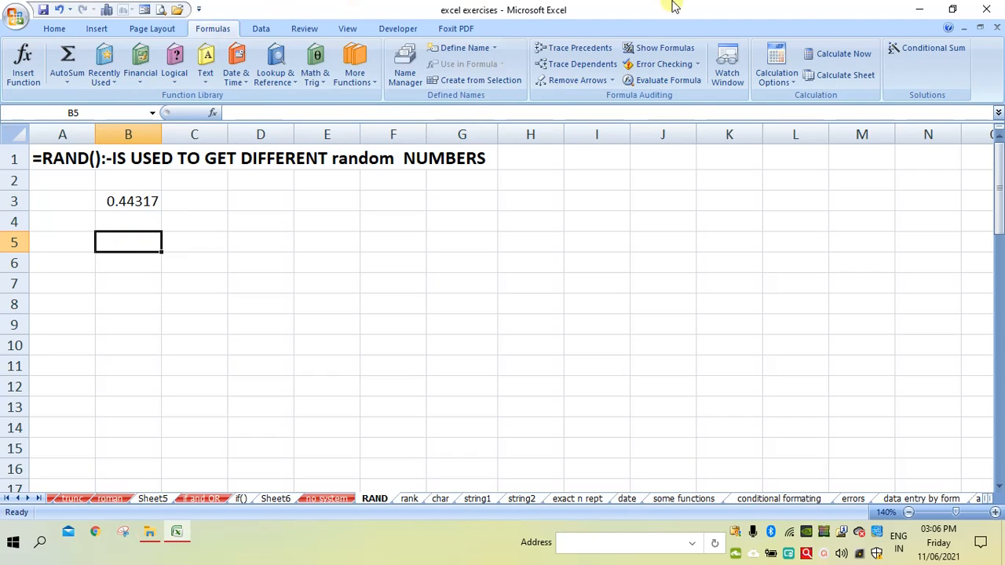
left_click(857, 55)
left_click(857, 55)
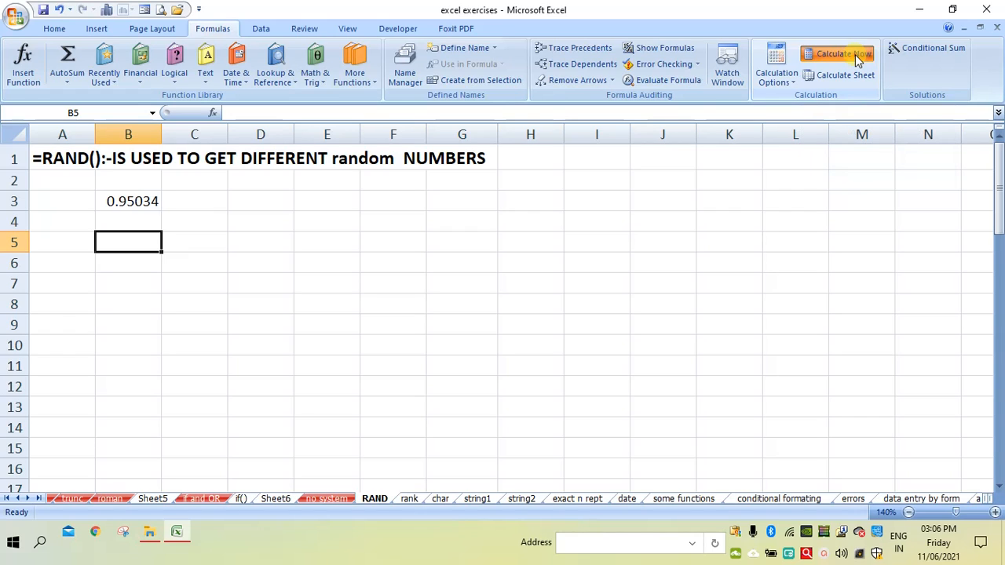
left_click(857, 56)
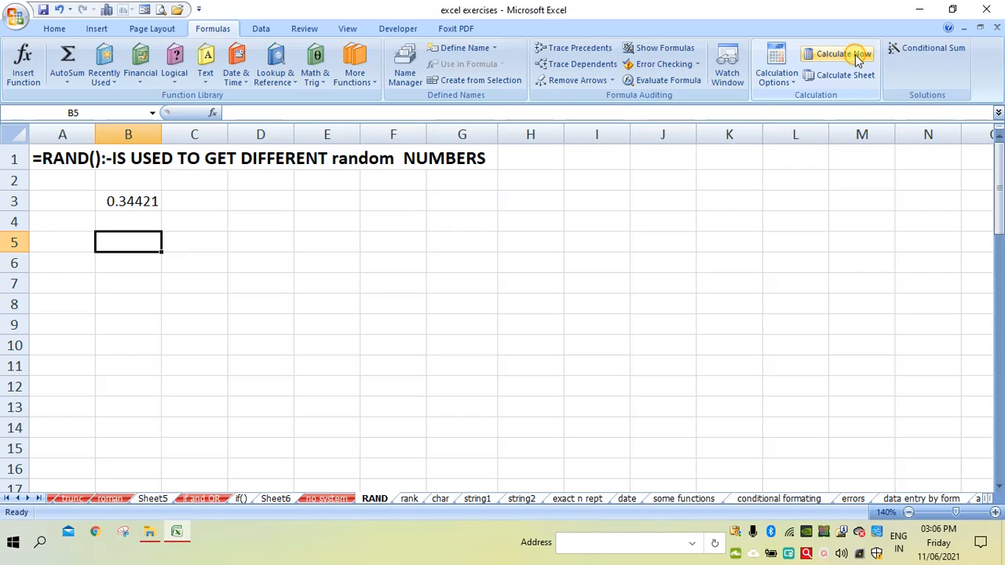
left_click(854, 58)
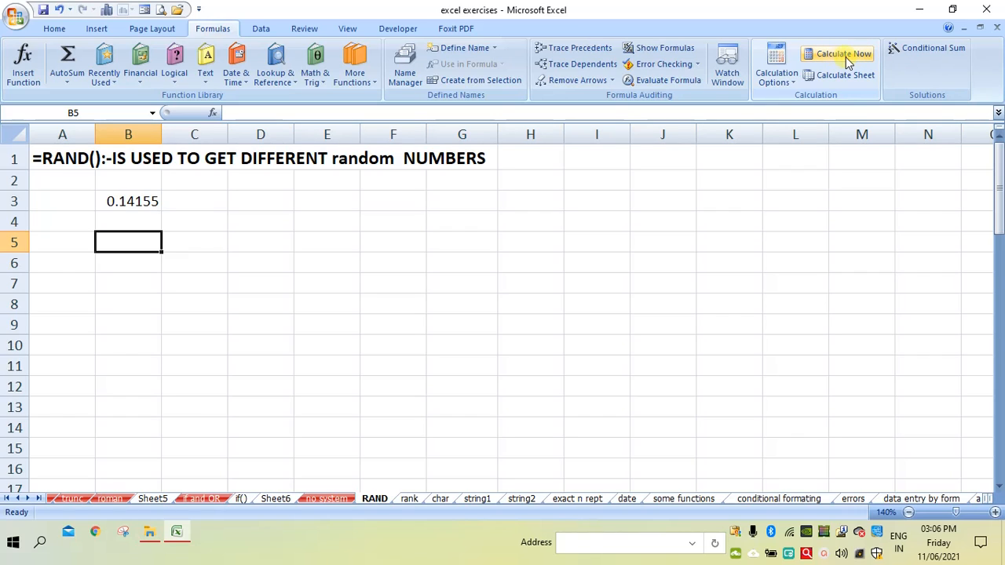
left_click(847, 61)
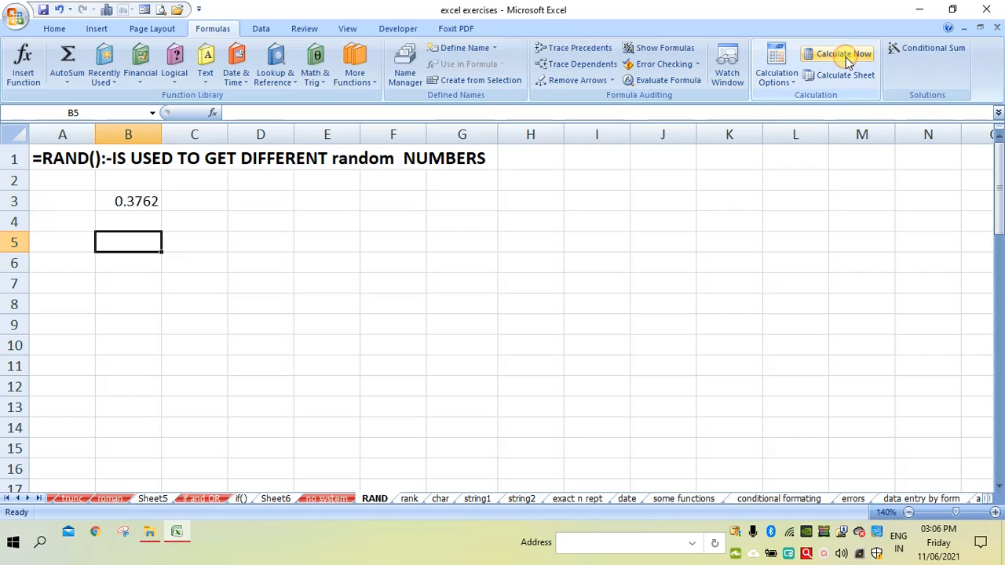
left_click(848, 61)
left_click(847, 61)
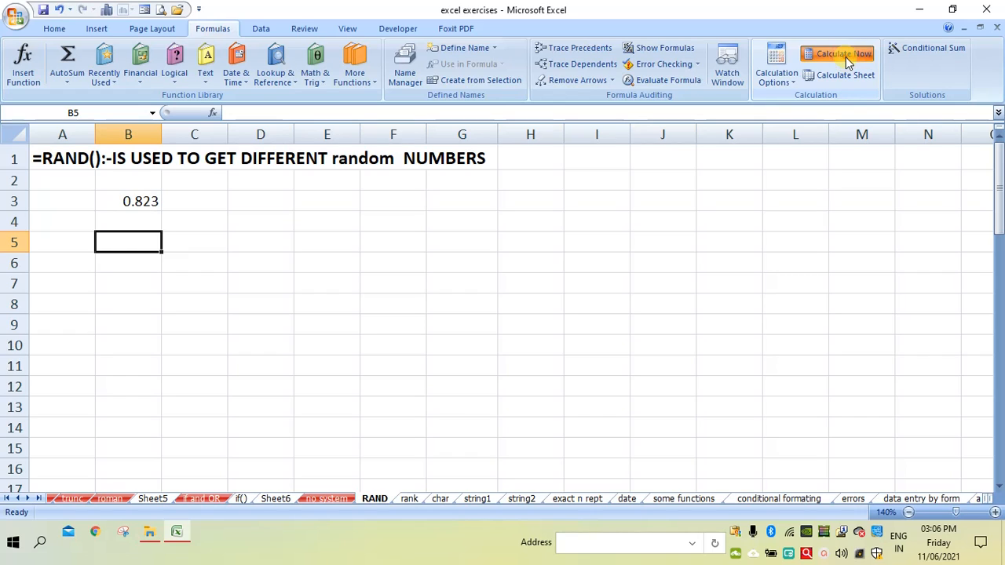
left_click(848, 62)
left_click(848, 61)
left_click(848, 61)
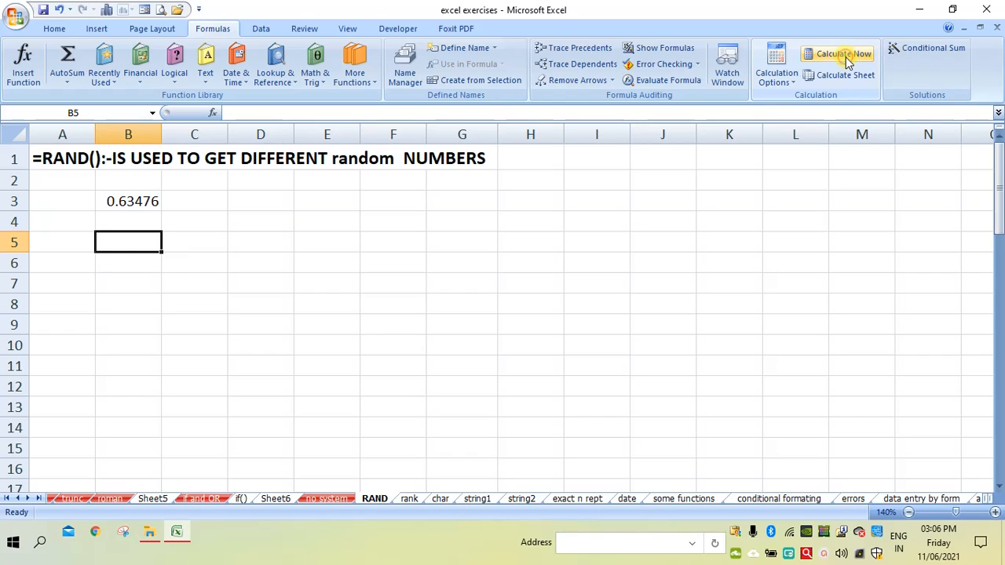
left_click(848, 61)
left_click(848, 61)
left_click(847, 61)
left_click(848, 62)
left_click(848, 61)
left_click(847, 61)
left_click(848, 62)
left_click(848, 61)
left_click(848, 62)
left_click(848, 62)
left_click(848, 61)
left_click(848, 61)
left_click(831, 62)
left_click(830, 61)
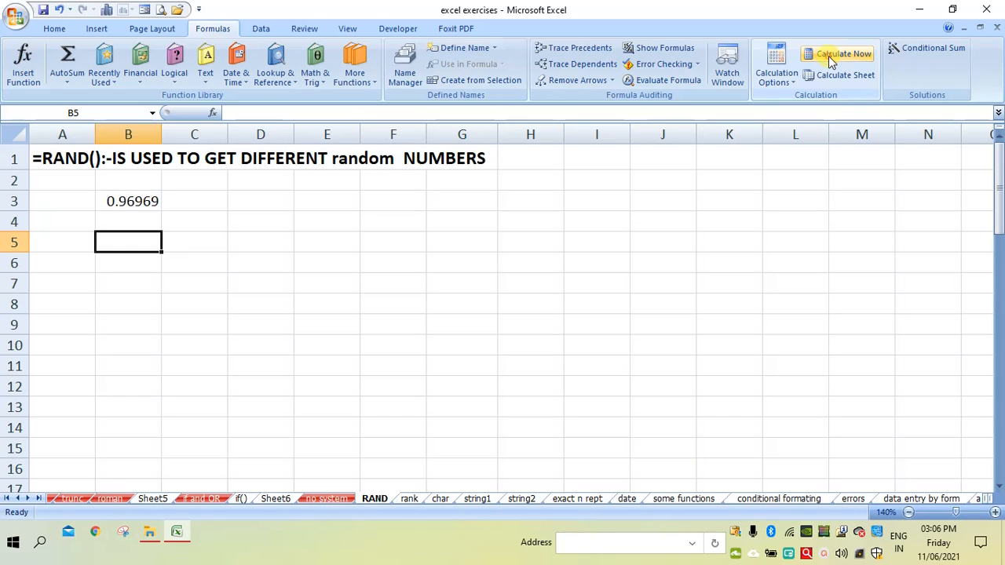
left_click(831, 61)
left_click(831, 61)
left_click(831, 62)
left_click(831, 61)
left_click(831, 62)
left_click(831, 62)
left_click(831, 61)
left_click(831, 61)
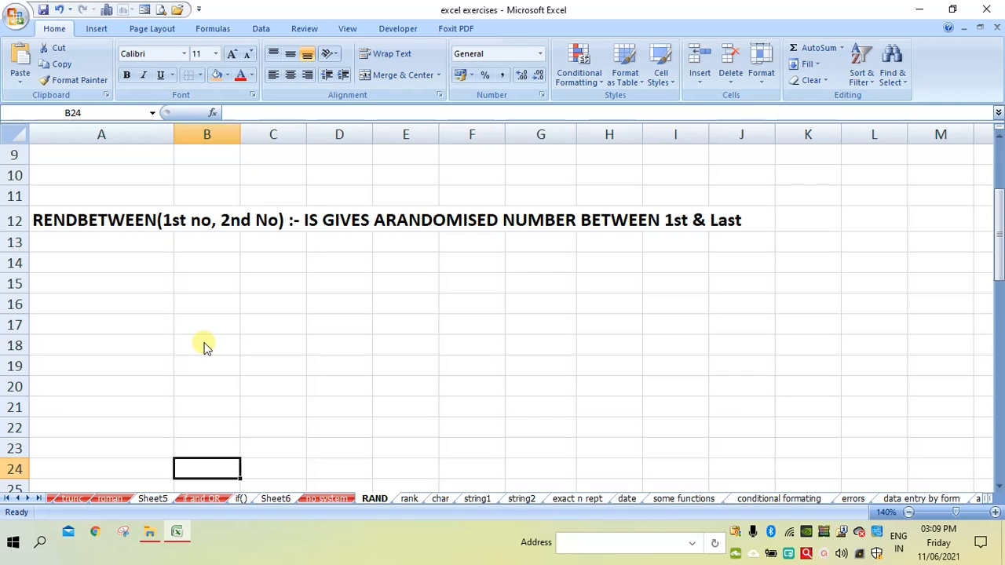
- Enter the formula =RANDBETWEEN(10,50) in cell B14 of the RAND sheet
left_click(207, 266)
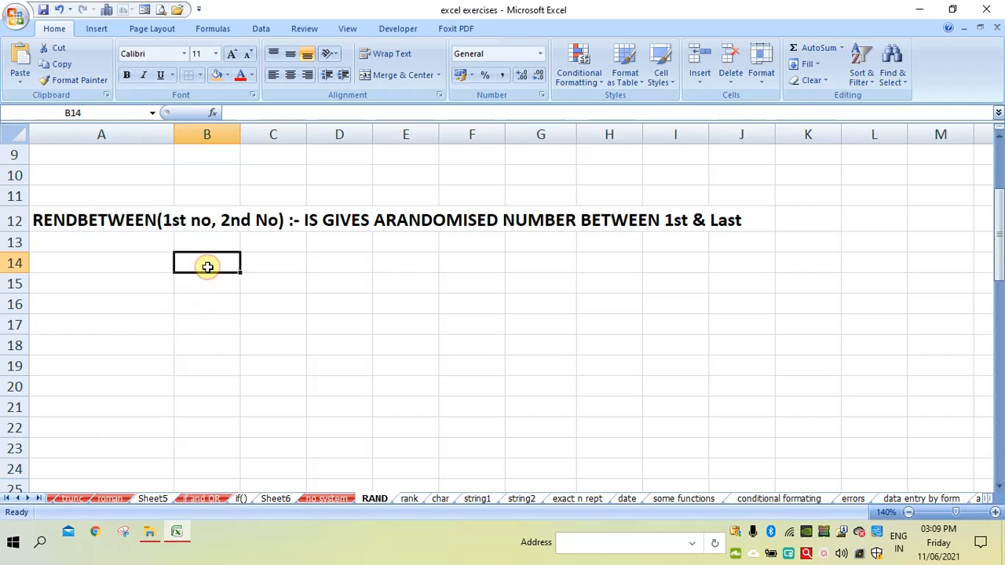
type("=r")
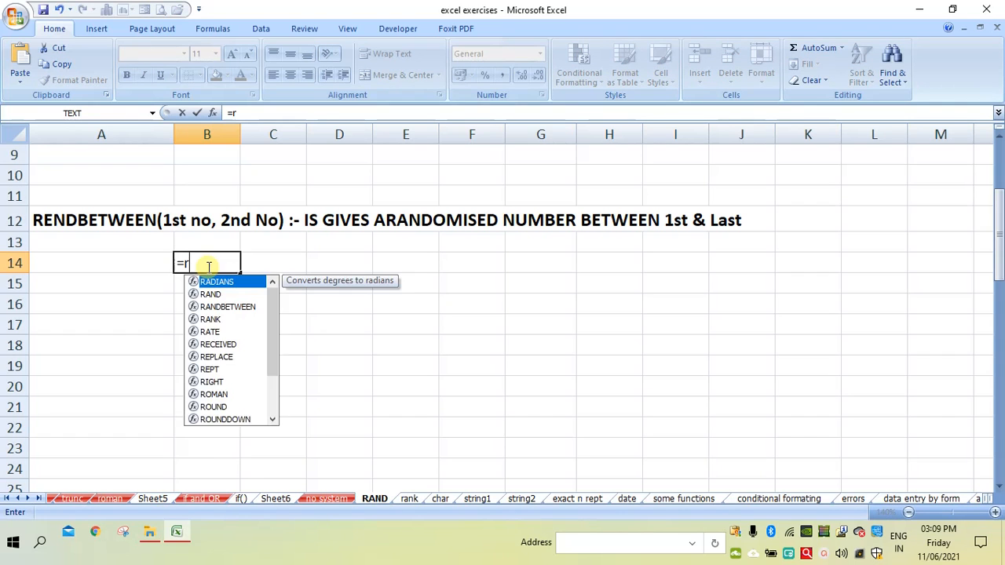
type("and")
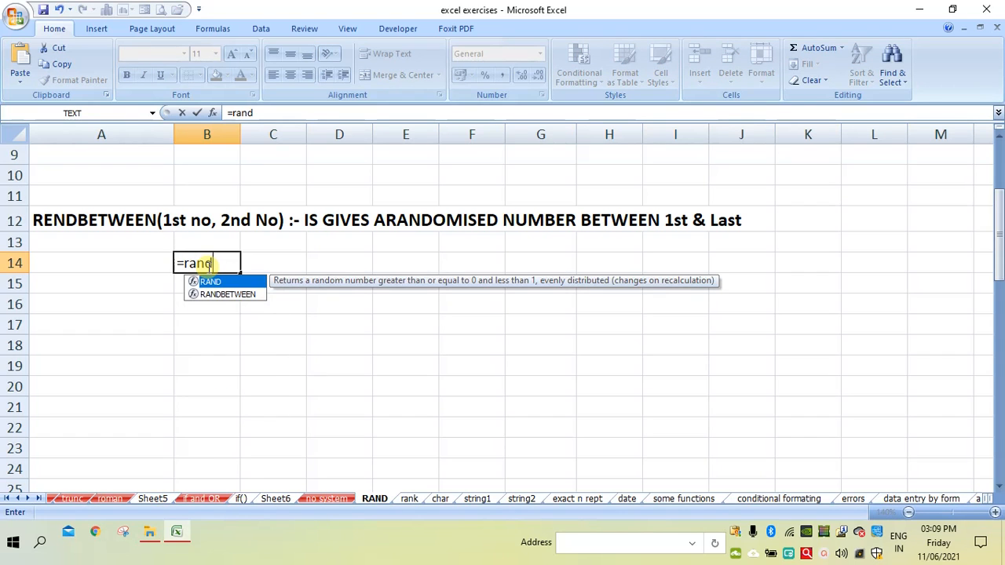
left_click(212, 295)
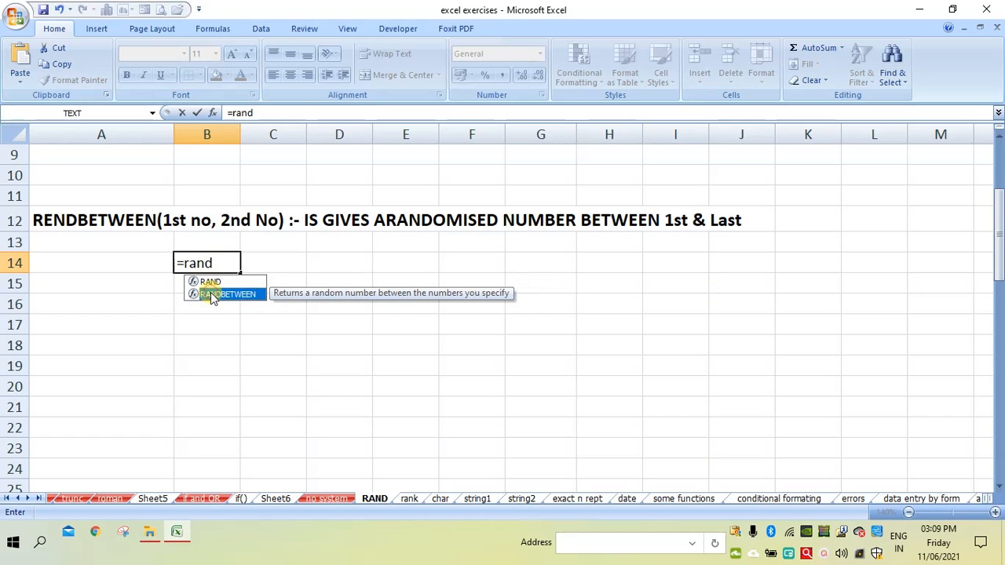
double_click(212, 295)
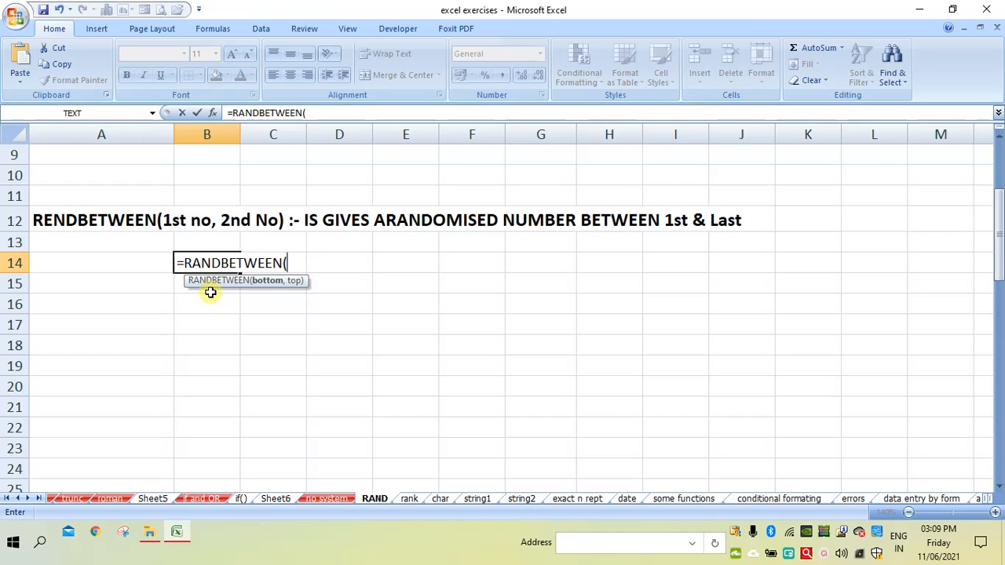
type("10,")
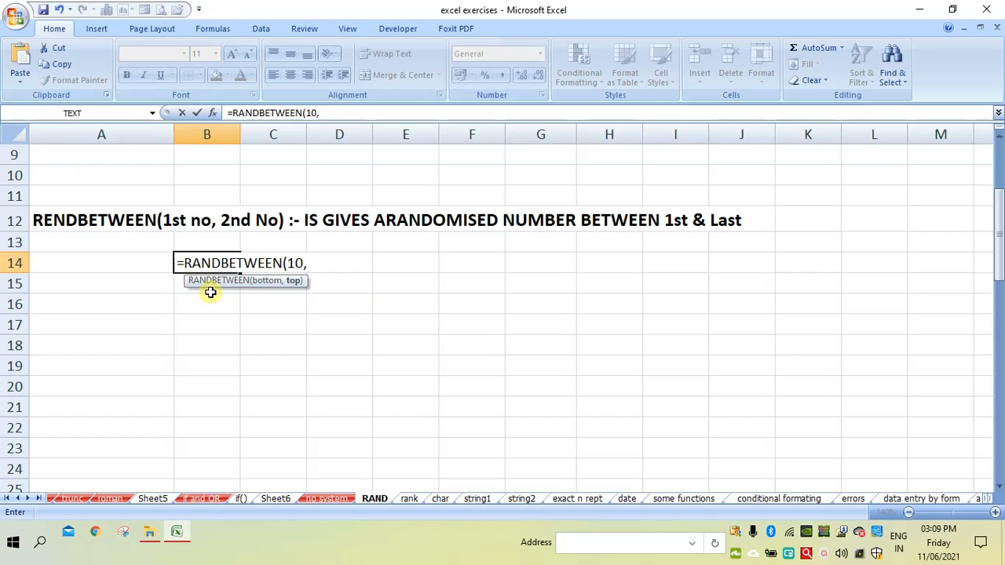
type("50)")
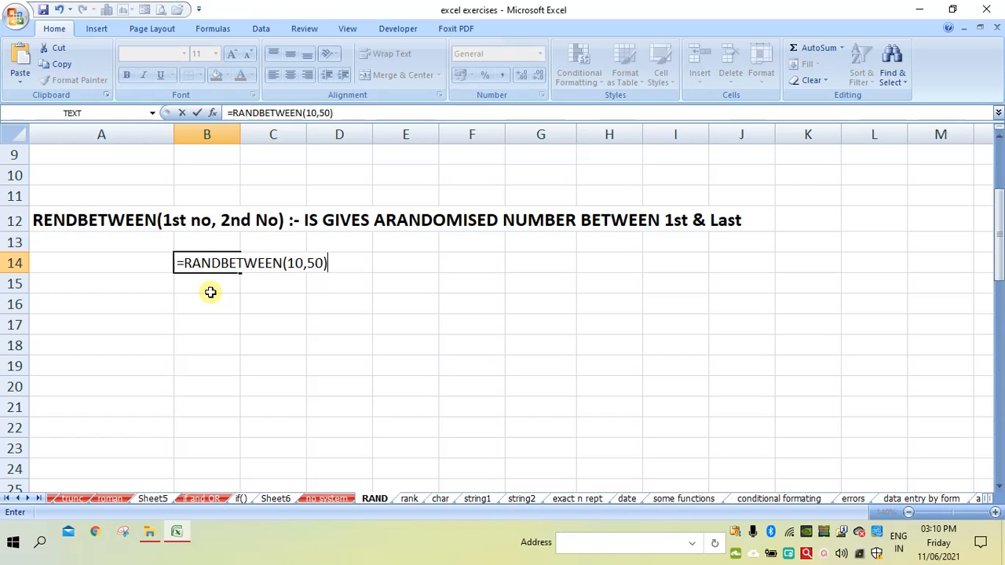
key("Return")
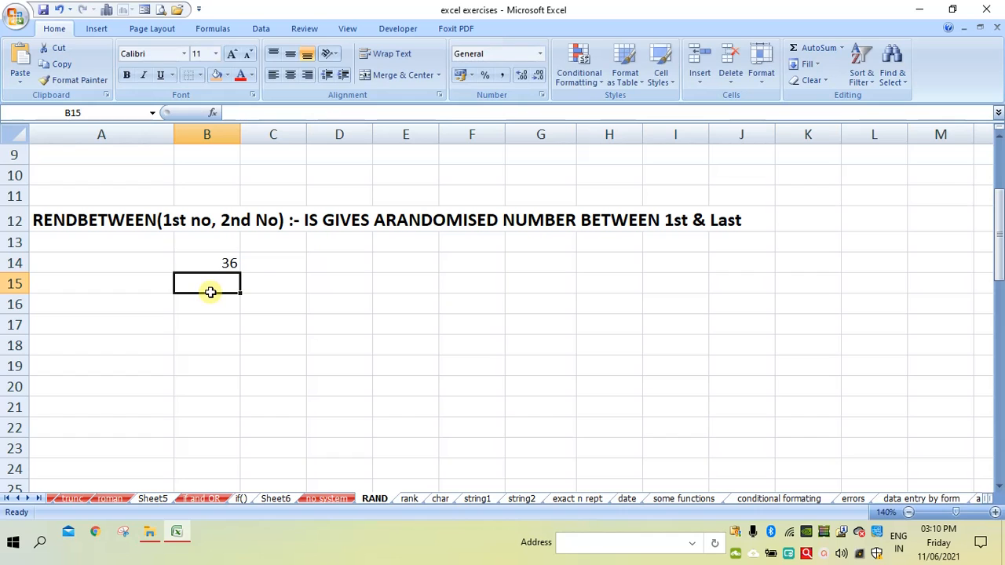
- Reopen the RANDBETWEEN formula in B14 and re-enter it unchanged to generate a new random number
left_click(211, 264)
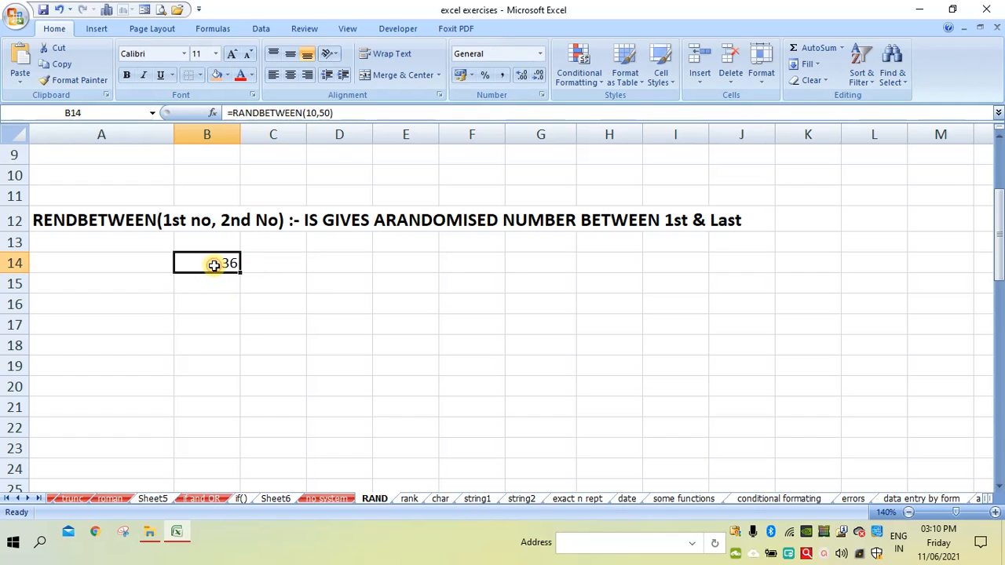
key("Return")
double_click(214, 265)
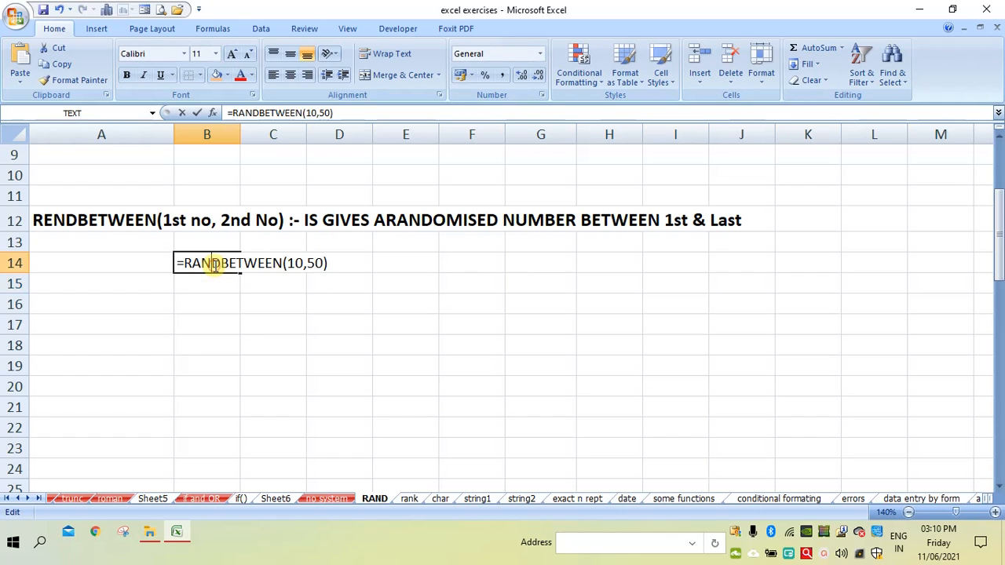
key("Return")
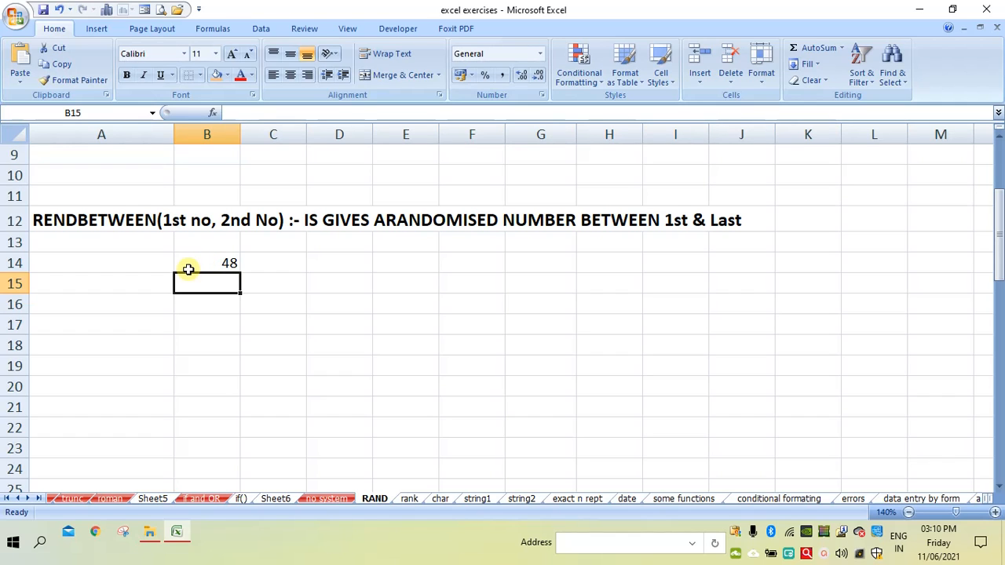
- Recalculate the sheet repeatedly to generate new random numbers between 10 and 50 in B14
key("F9")
key("F9")
key("F9")
key("F9")
key("F9")
key("F9")
key("F9")
key("F9")
key("F9")
key("F9")
key("F9")
key("F9")
key("F9")
key("F9")
key("F9")
key("F9")
key("F9")
key("F9")
key("F9")
key("F9")
key("F9")
key("F9")
key("F9")
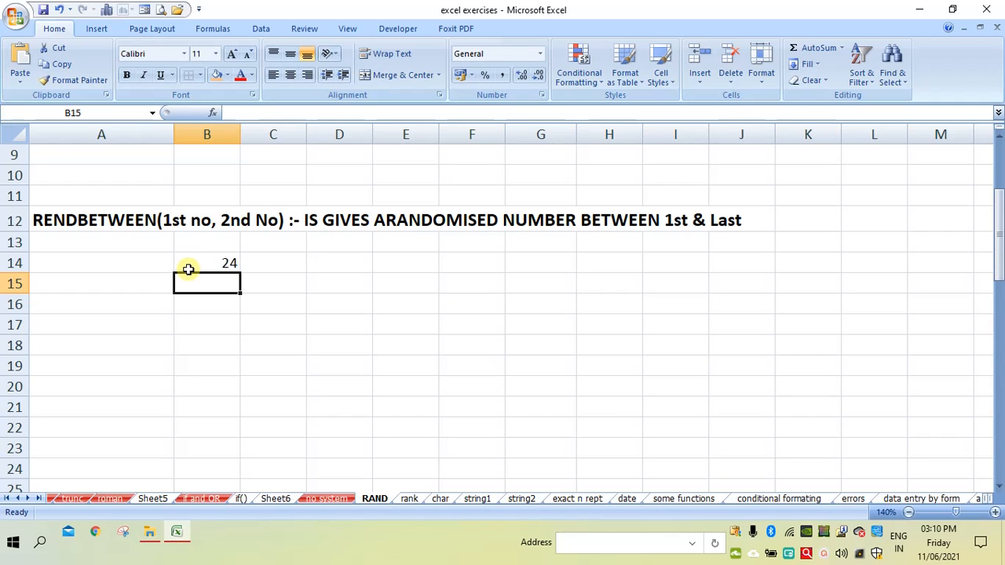